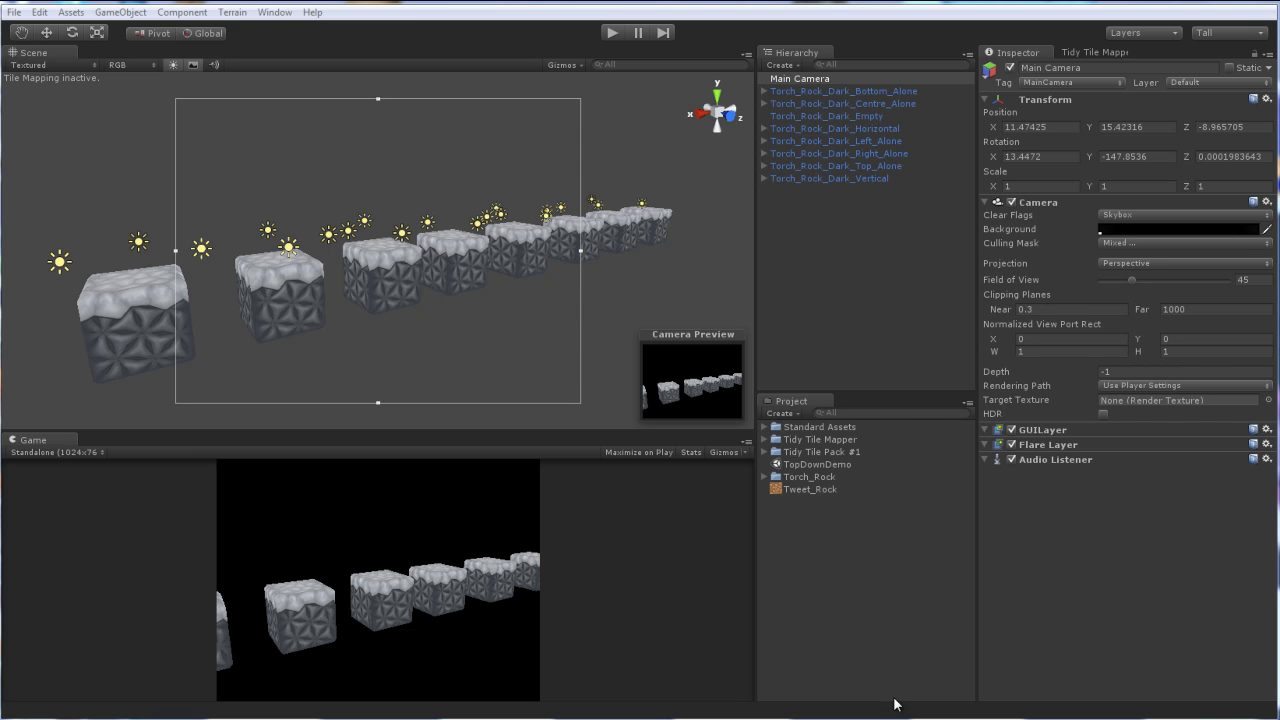
Inspect the torches on the Torch_Rock_Dark_Bottom_Alone block up close in the scene
click(824, 91)
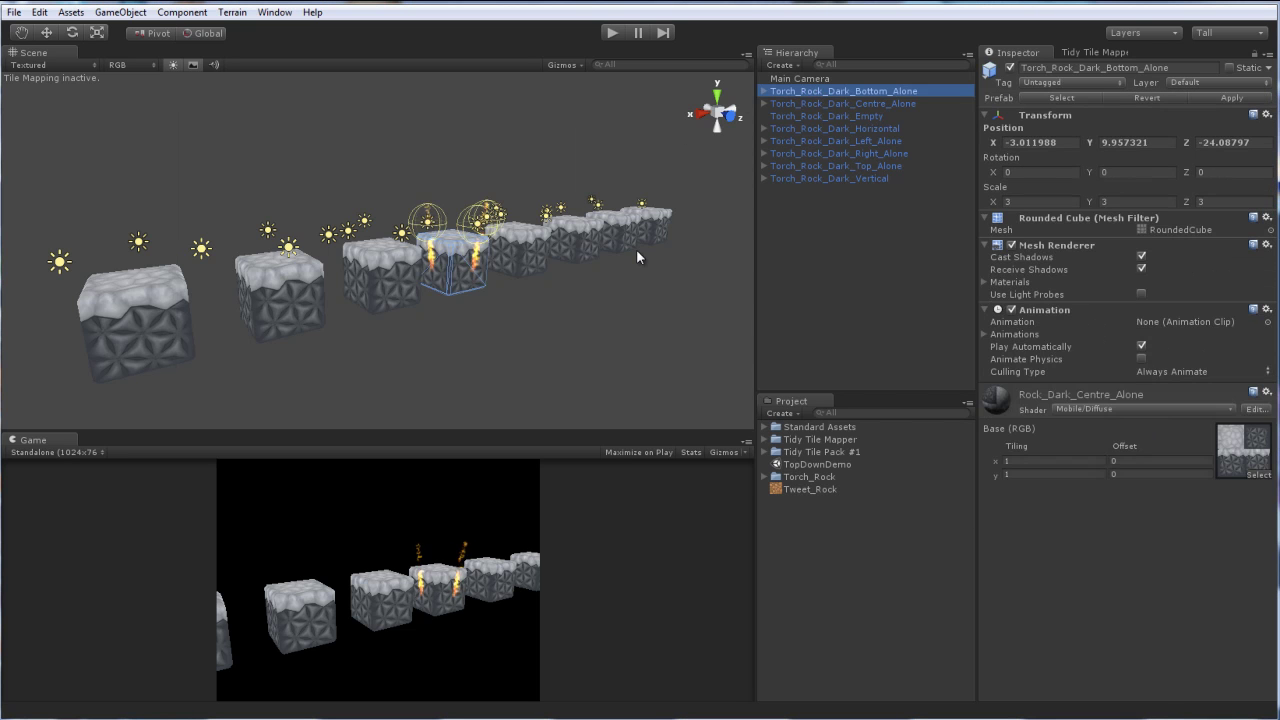
right_drag(723, 295, 480, 424)
key(w)
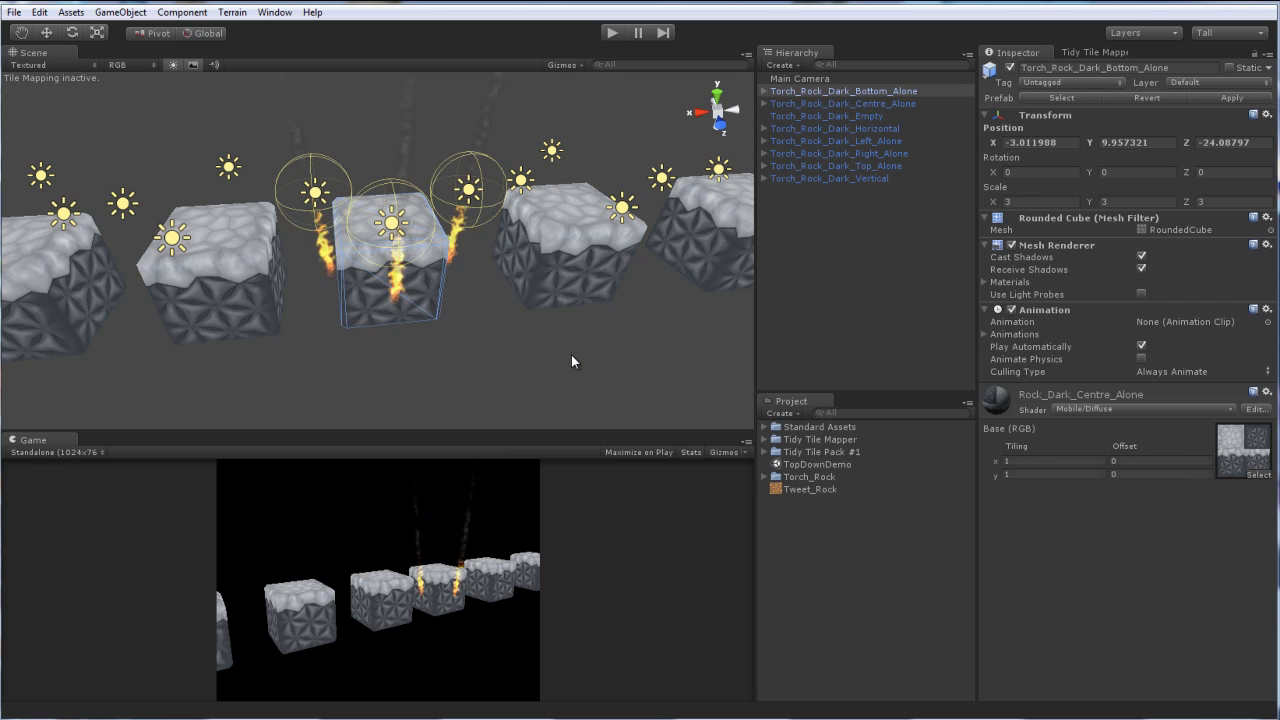
alt+drag(484, 309, 648, 292)
click(607, 348)
scroll(607, 348, down, 4)
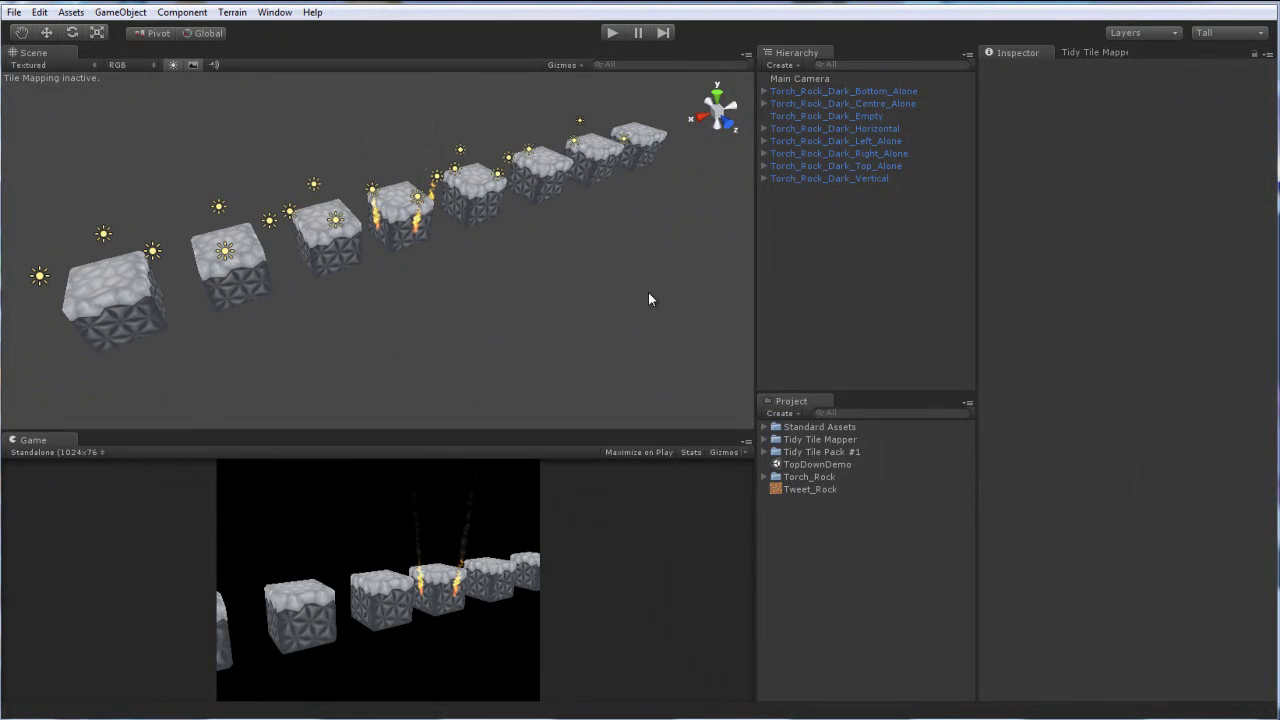
Select all the Torch_Rock_Dark objects from Bottom_Alone to Vertical and compare their torch placements along the row
click(837, 90)
shift+click(835, 178)
alt+drag(560, 280, 425, 391)
scroll(453, 219, up, 4)
scroll(425, 391, down, 5)
alt+scroll(427, 397, down, 5)
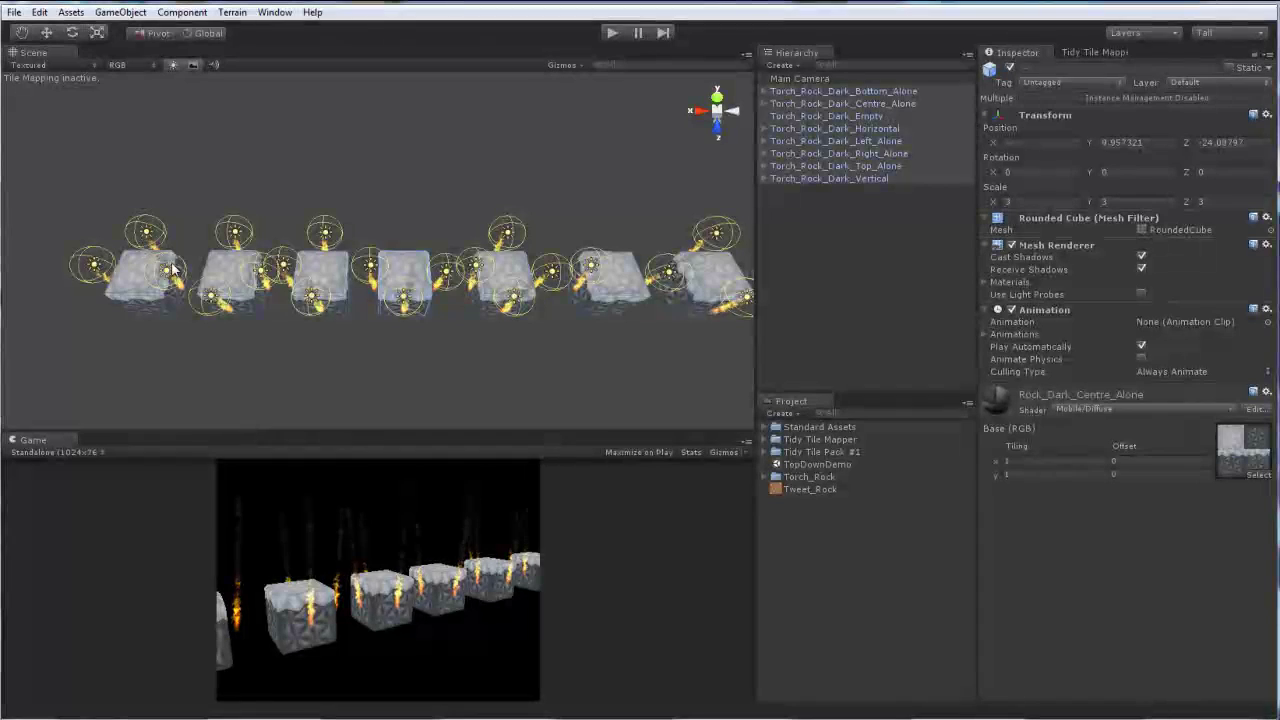
key(Right)
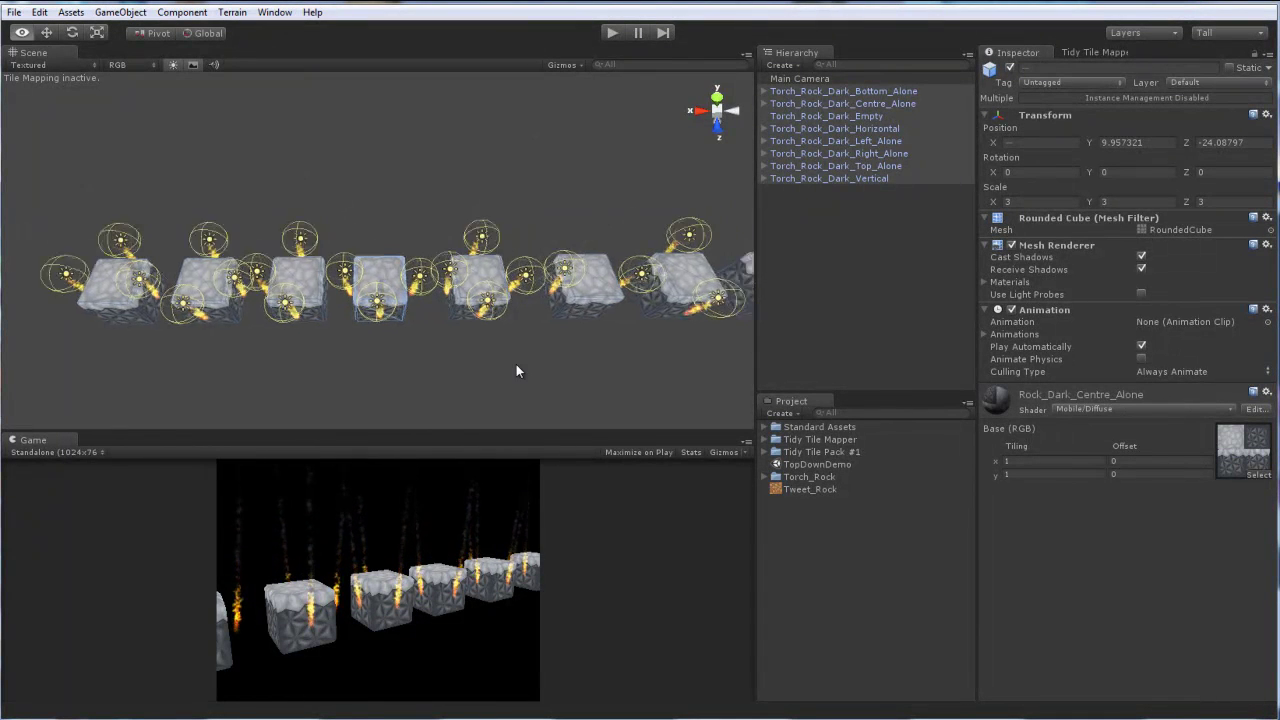
key(Left)
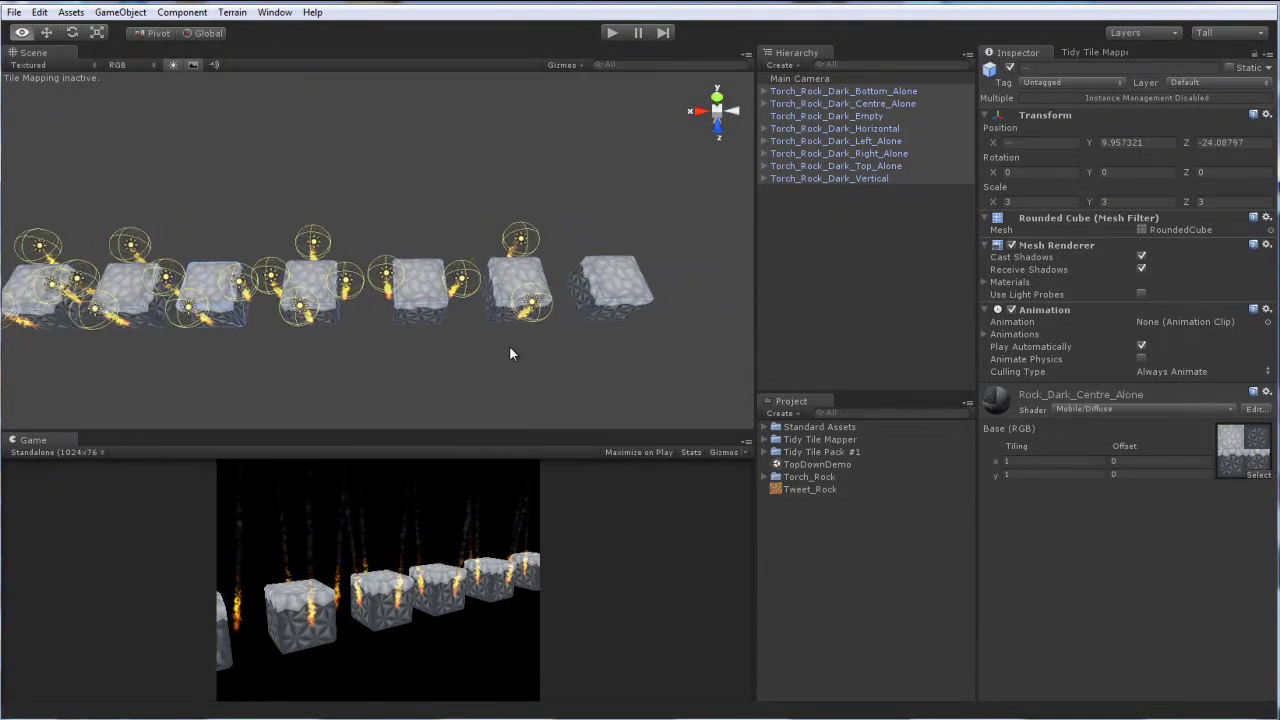
key(Right)
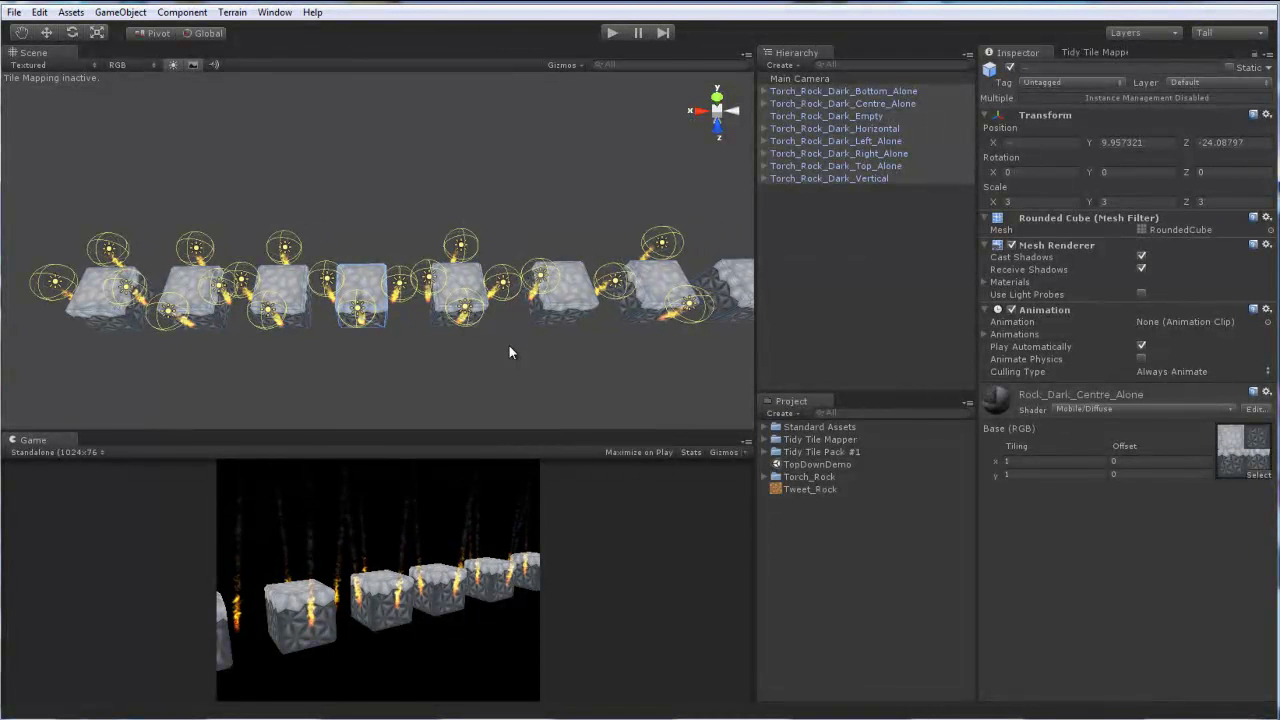
key(Right)
key(Right)
key(Right)
key(Right)
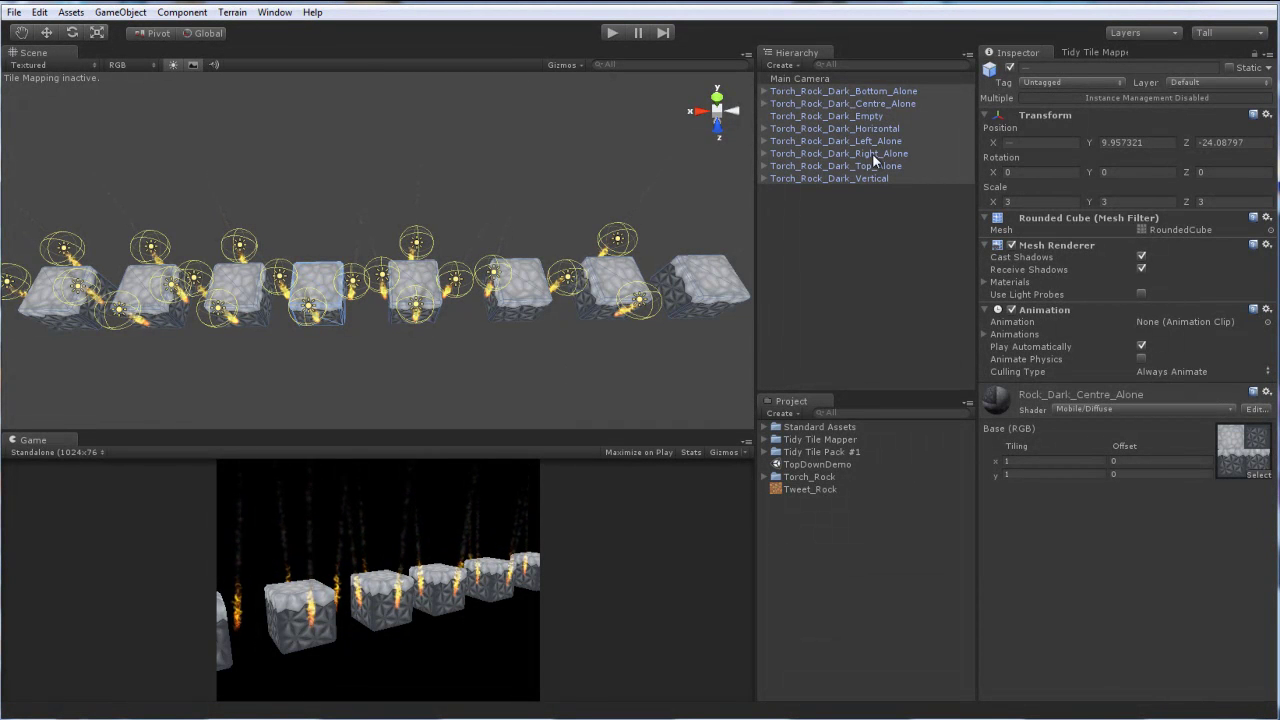
Expand the Torch_Rock prefab folder and load Torch_Block in the Tidy Block Editor
click(764, 477)
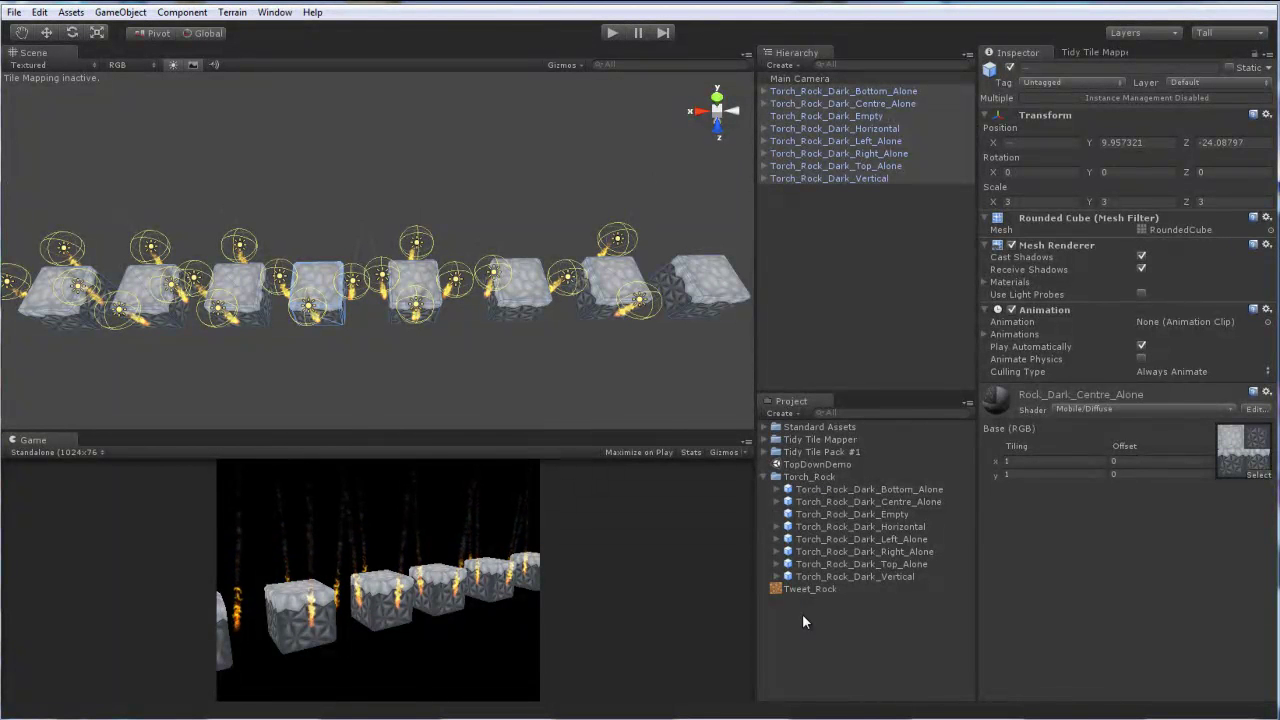
click(1097, 52)
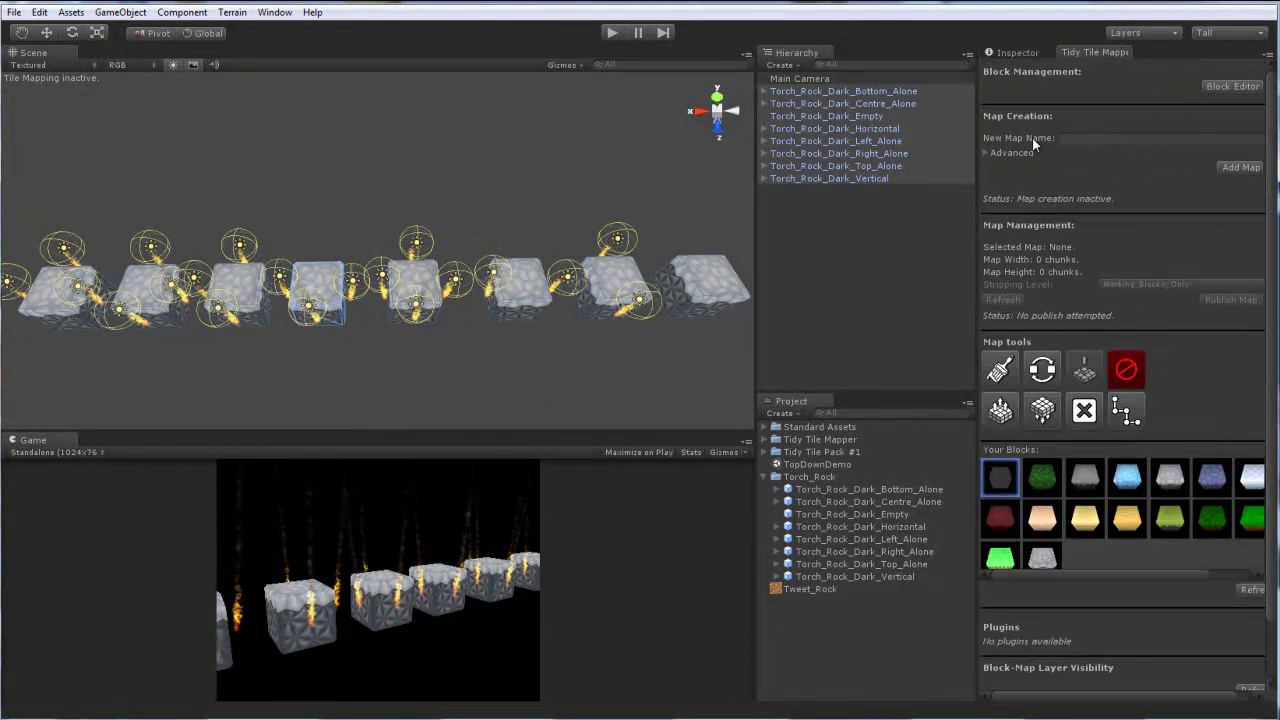
click(623, 169)
click(1230, 87)
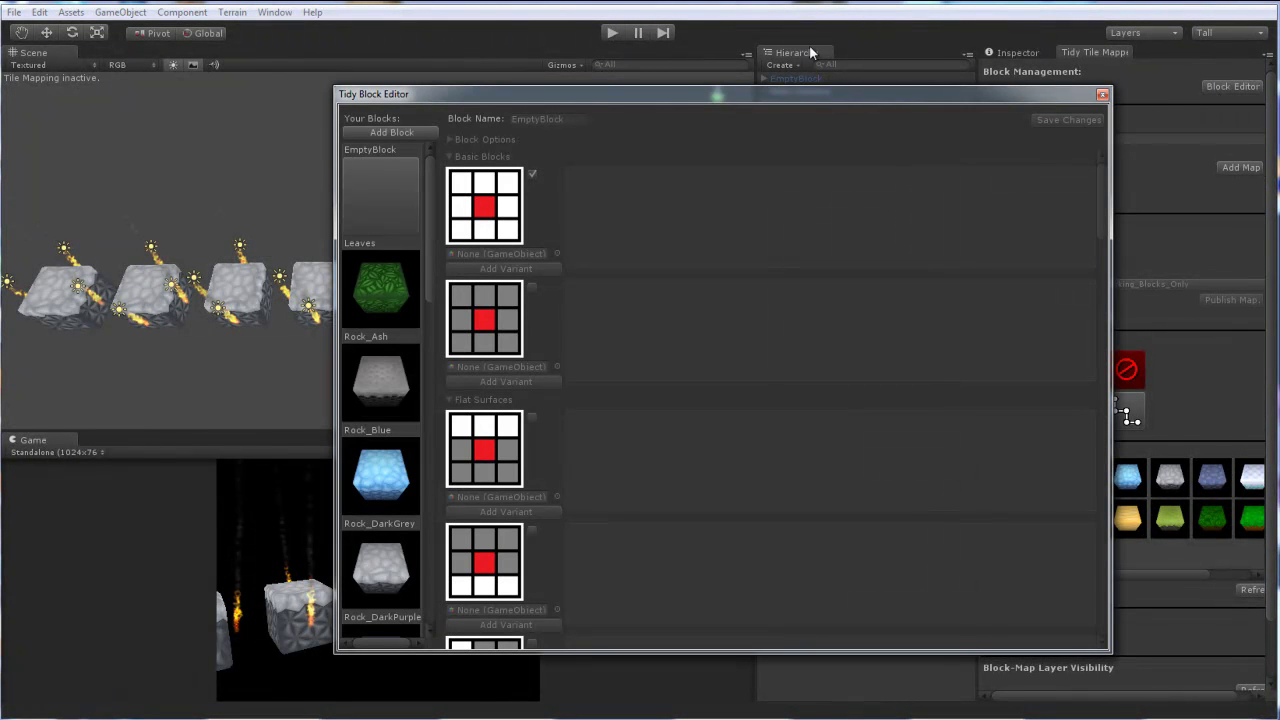
scroll(388, 496, down, 8)
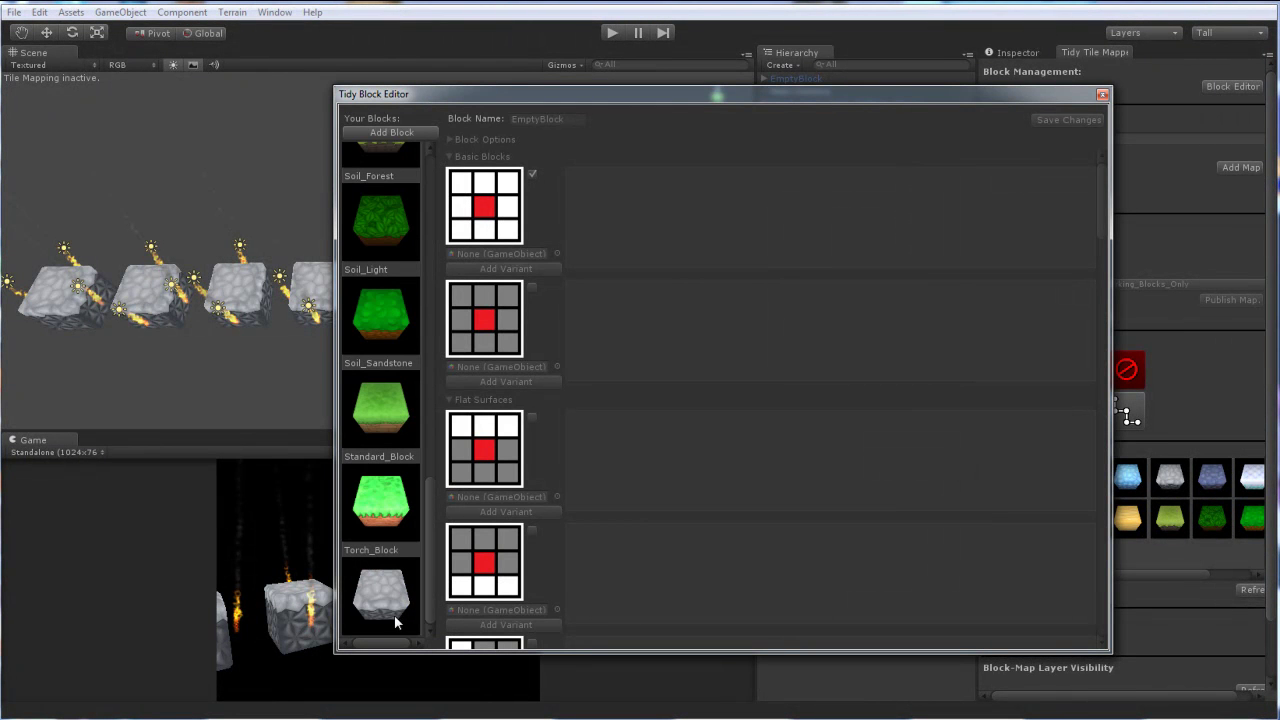
drag(429, 537, 429, 597)
click(377, 600)
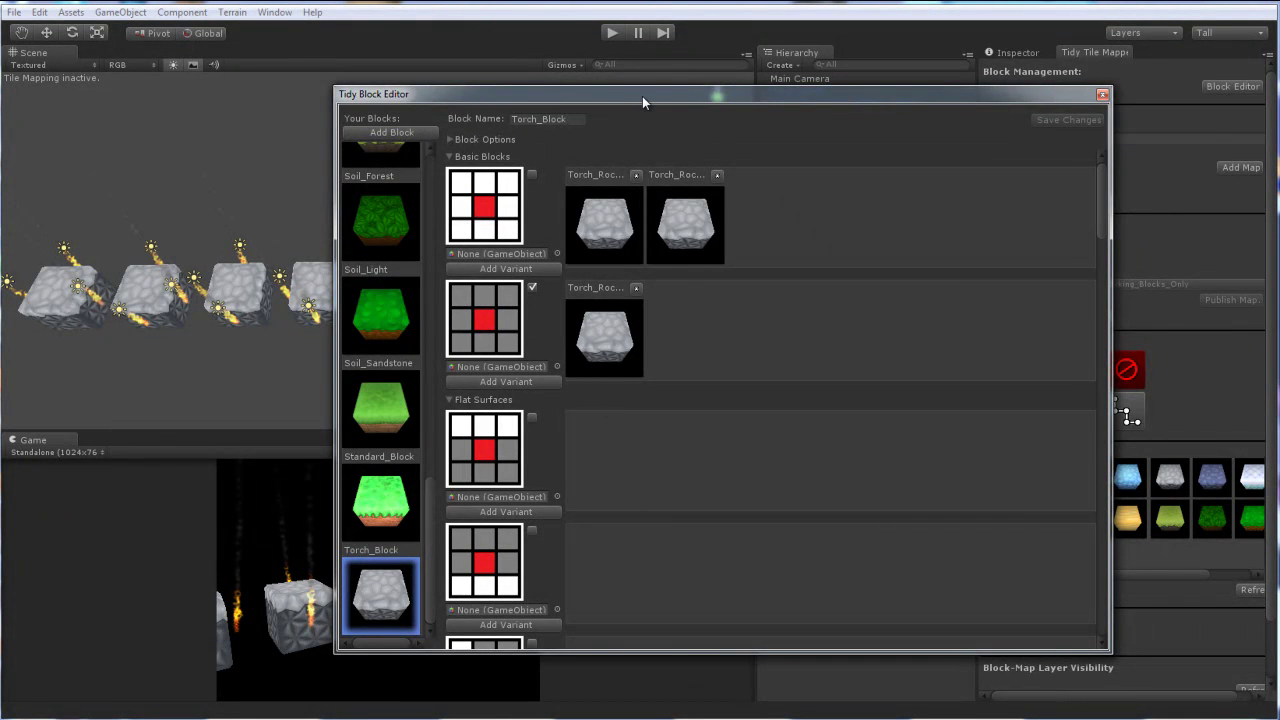
Move the block editor window aside and examine Torch_Block's variants in the Basic Blocks, Flat Surfaces and Lines sections
drag(644, 93, 808, 110)
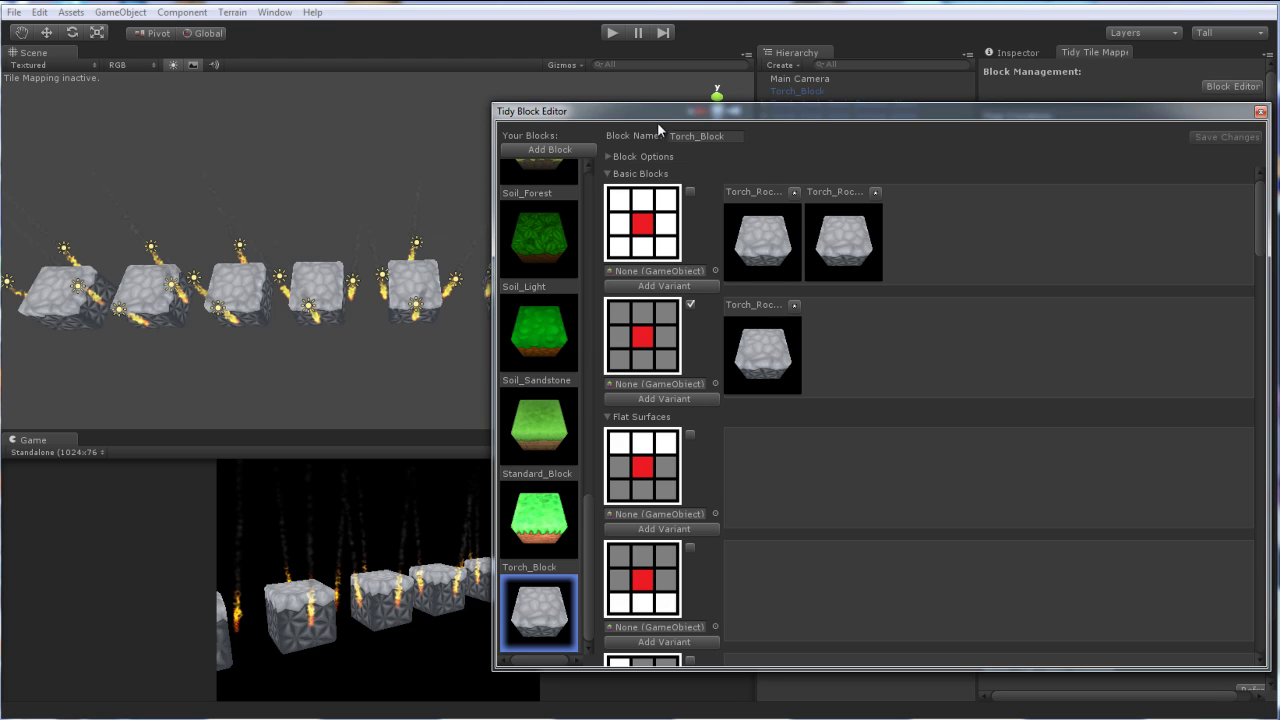
drag(667, 117, 775, 118)
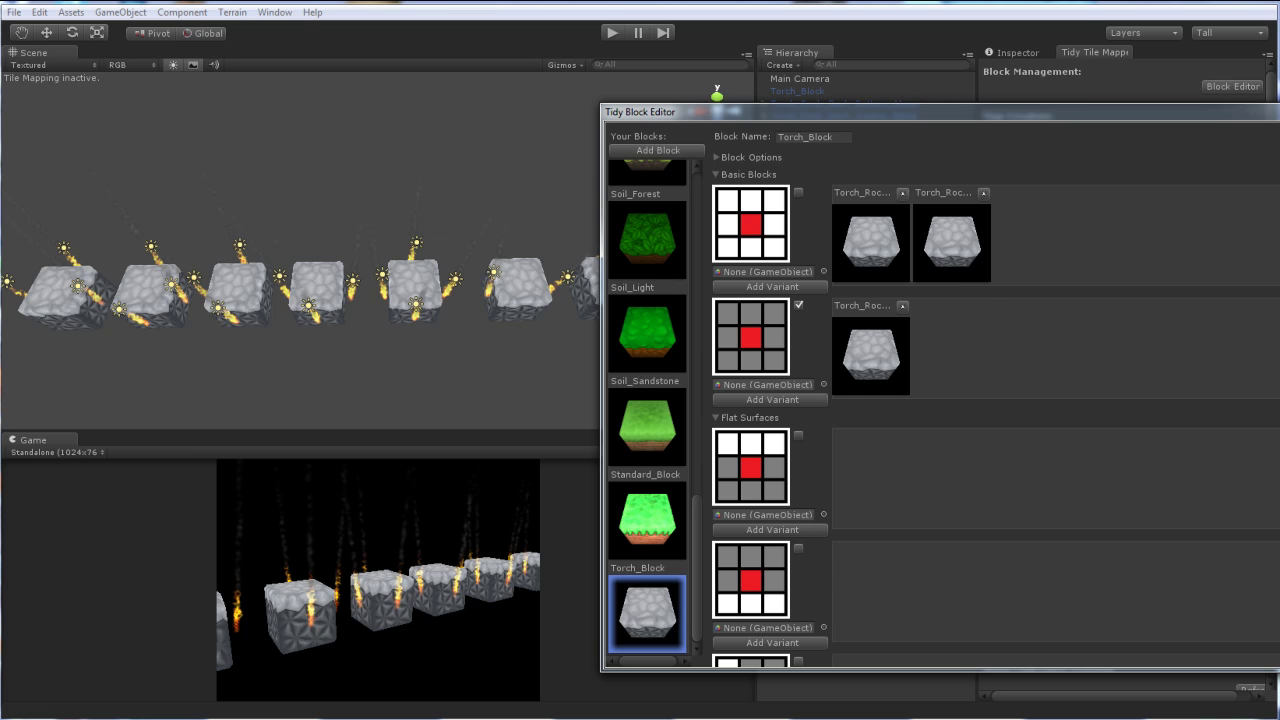
scroll(996, 417, down, 6)
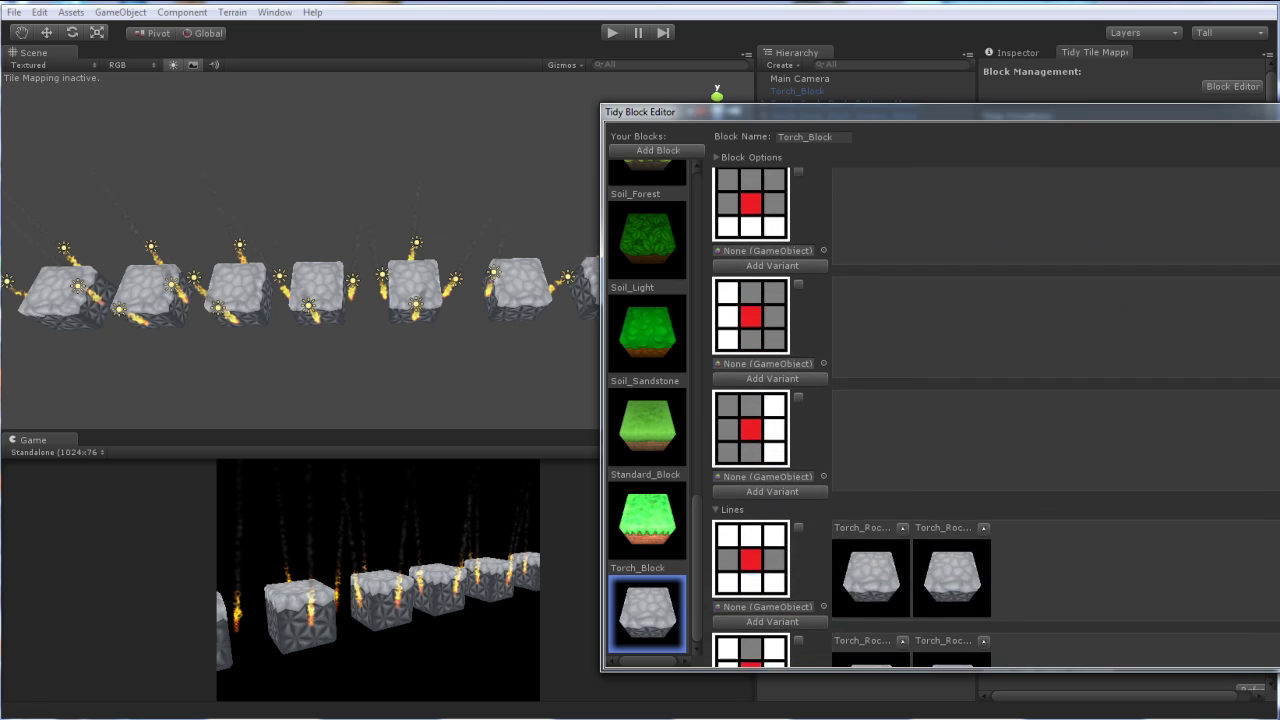
scroll(996, 417, up, 4)
scroll(995, 417, up, 3)
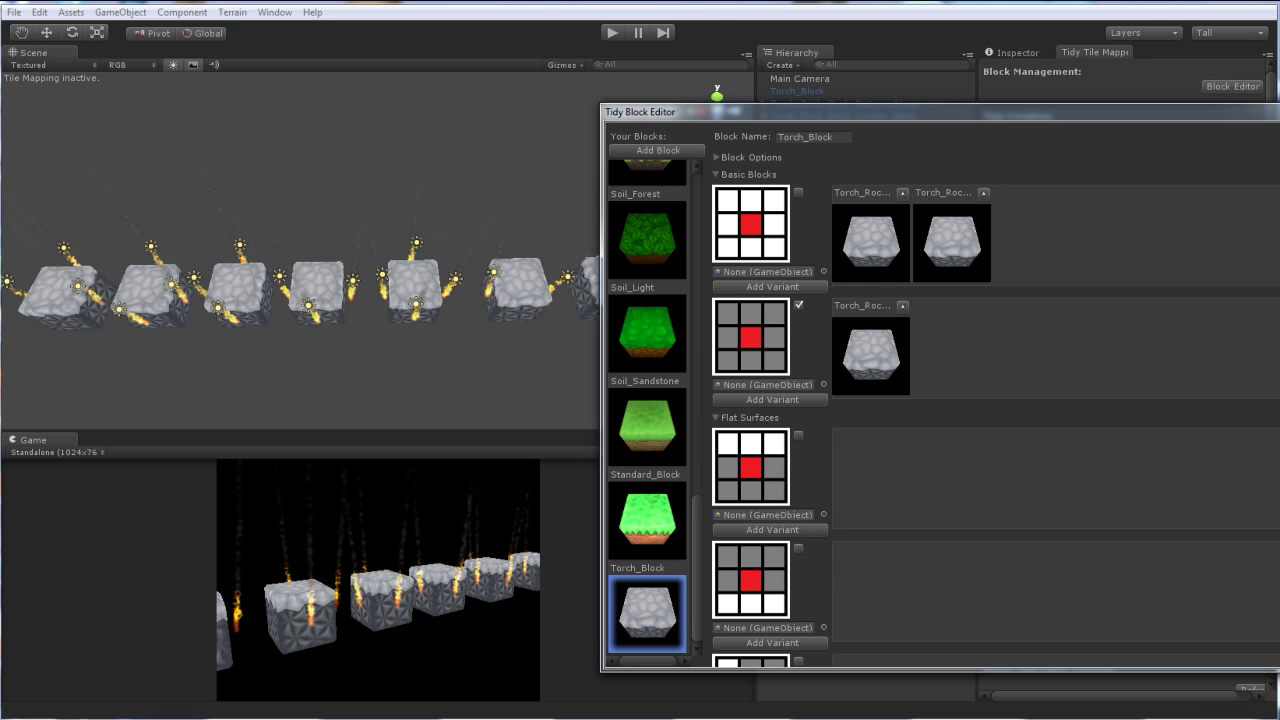
scroll(996, 417, down, 7)
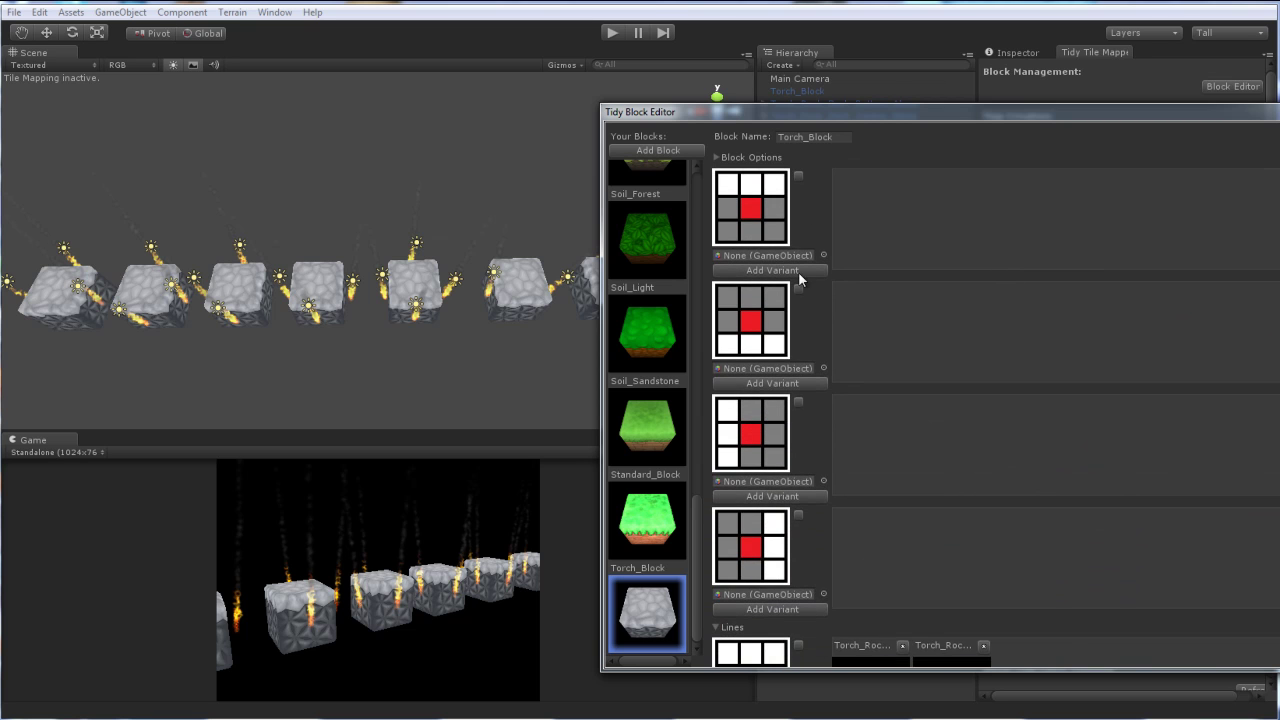
scroll(996, 417, down, 10)
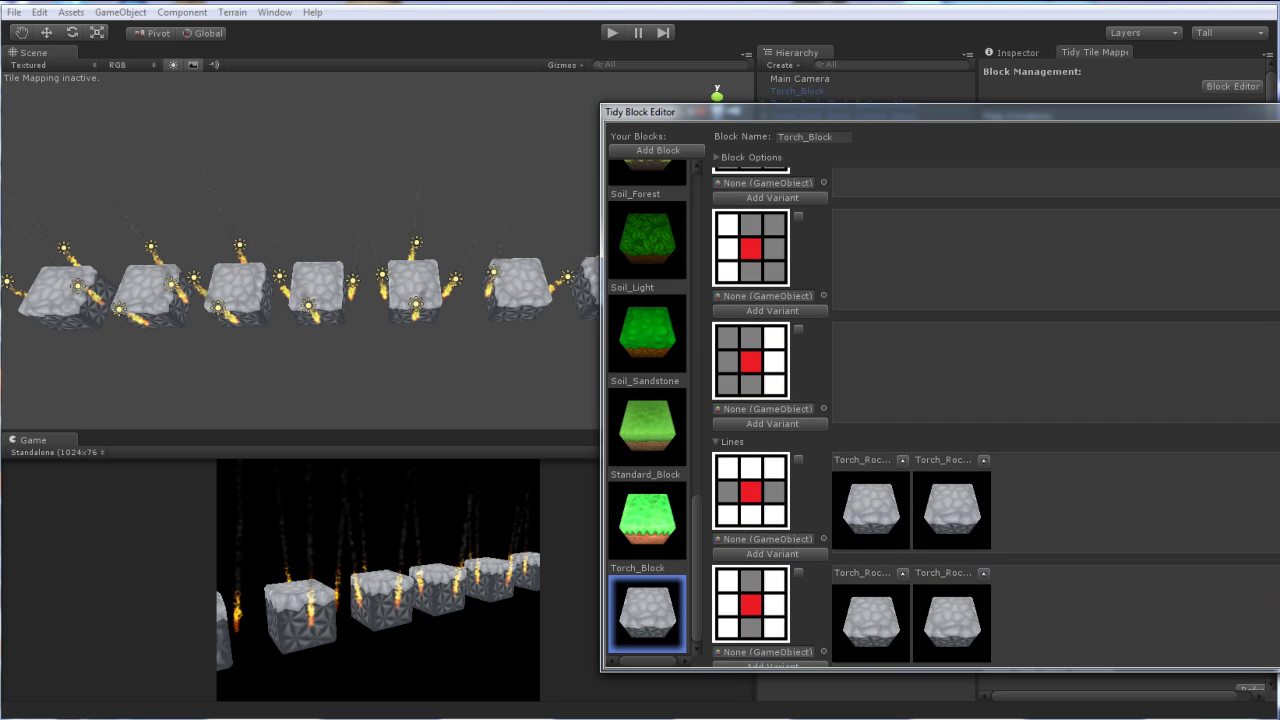
scroll(996, 417, down, 7)
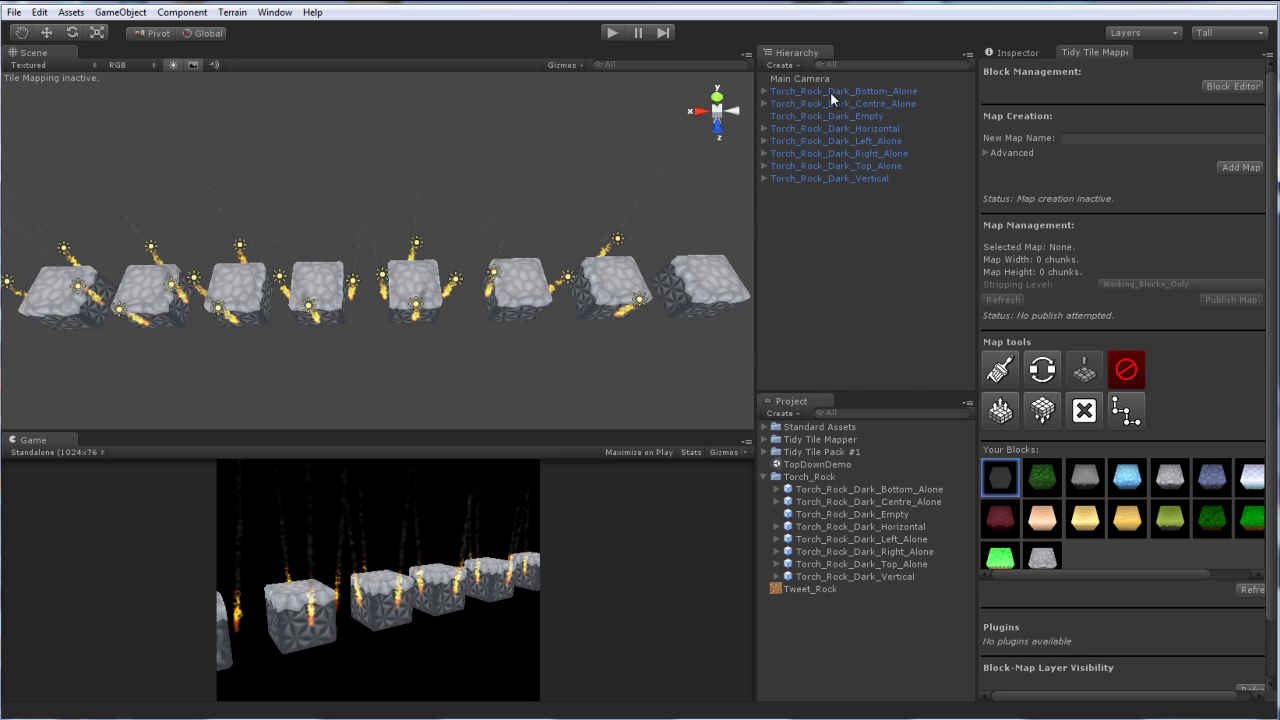
Create a tile map named Dungeon with tile width, height and depth 3, 5 by 5 chunks and growth axis Forward
click(986, 152)
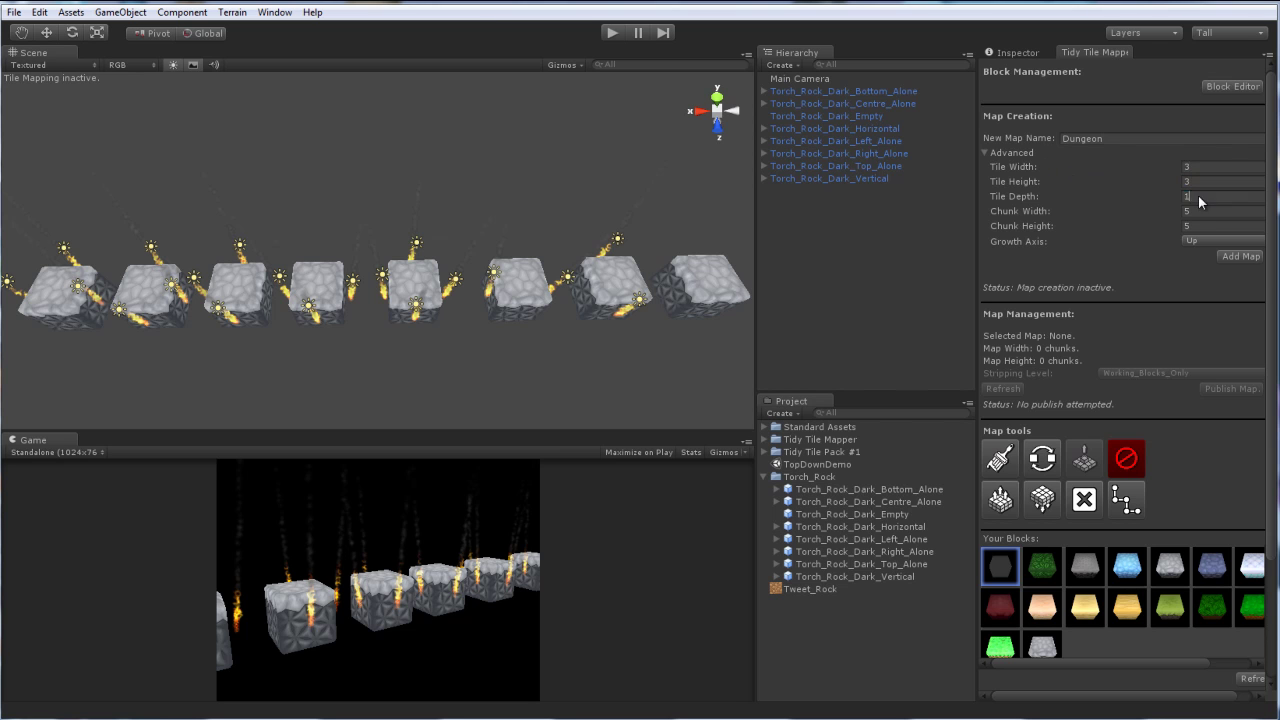
click(1200, 243)
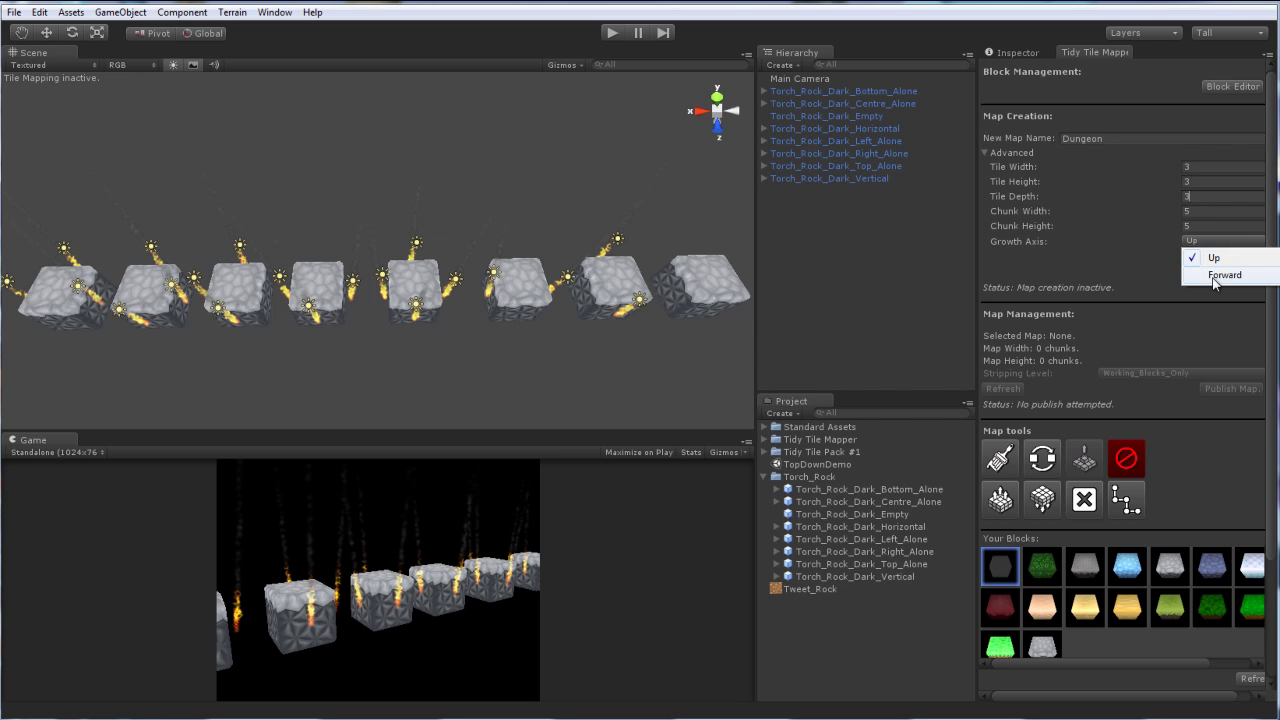
click(1198, 271)
click(1240, 256)
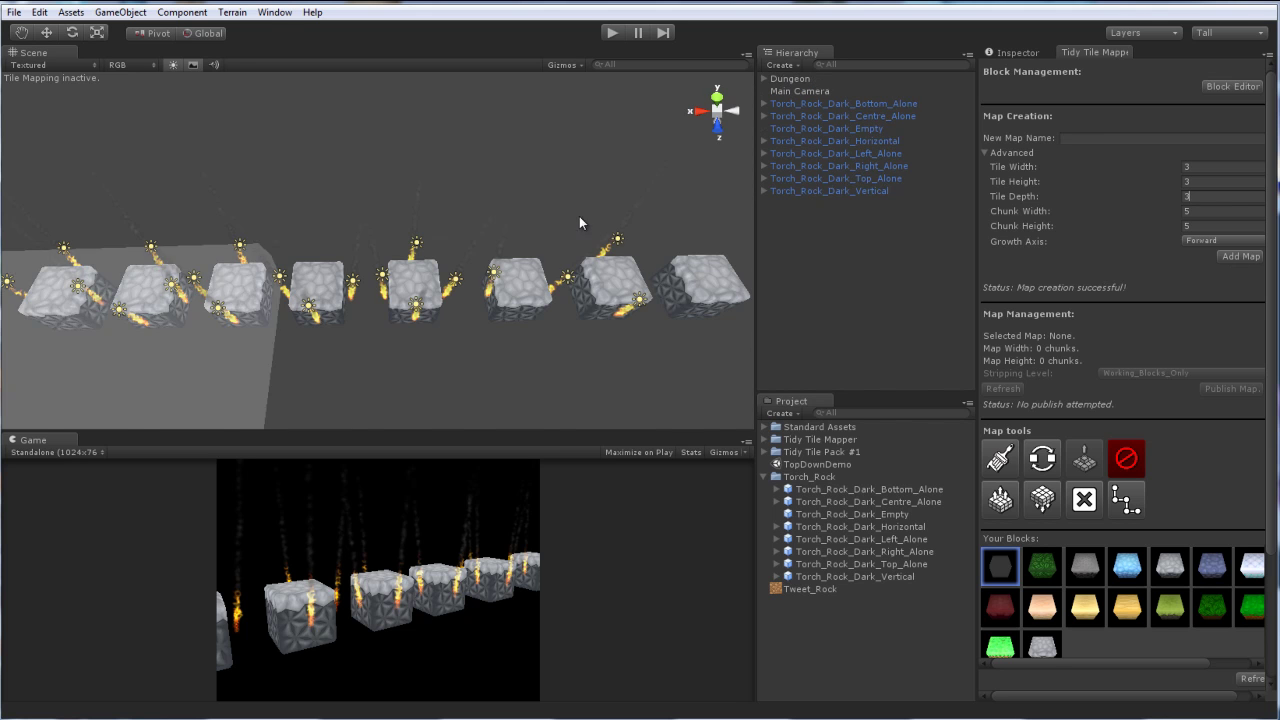
Move all the Torch_Rock_Dark objects together along the X axis, well clear of the Dungeon map
alt+drag(579, 216, 564, 90)
click(808, 103)
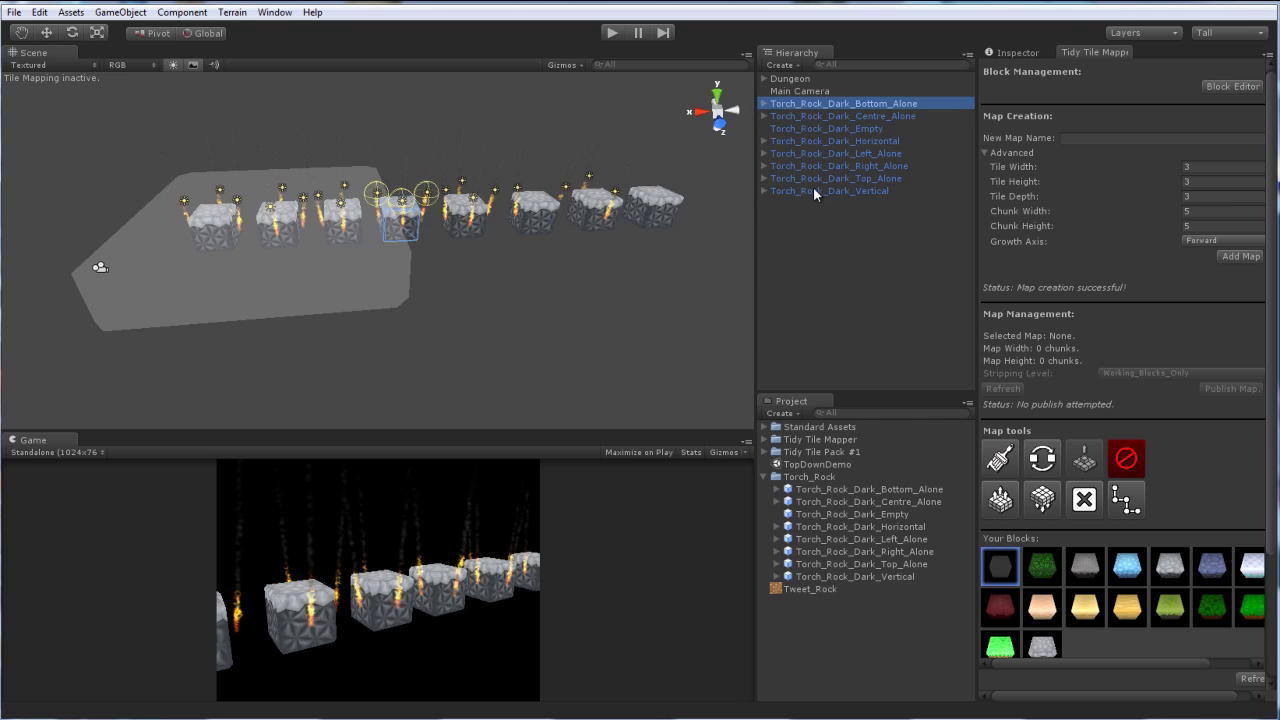
shift+click(813, 190)
click(46, 32)
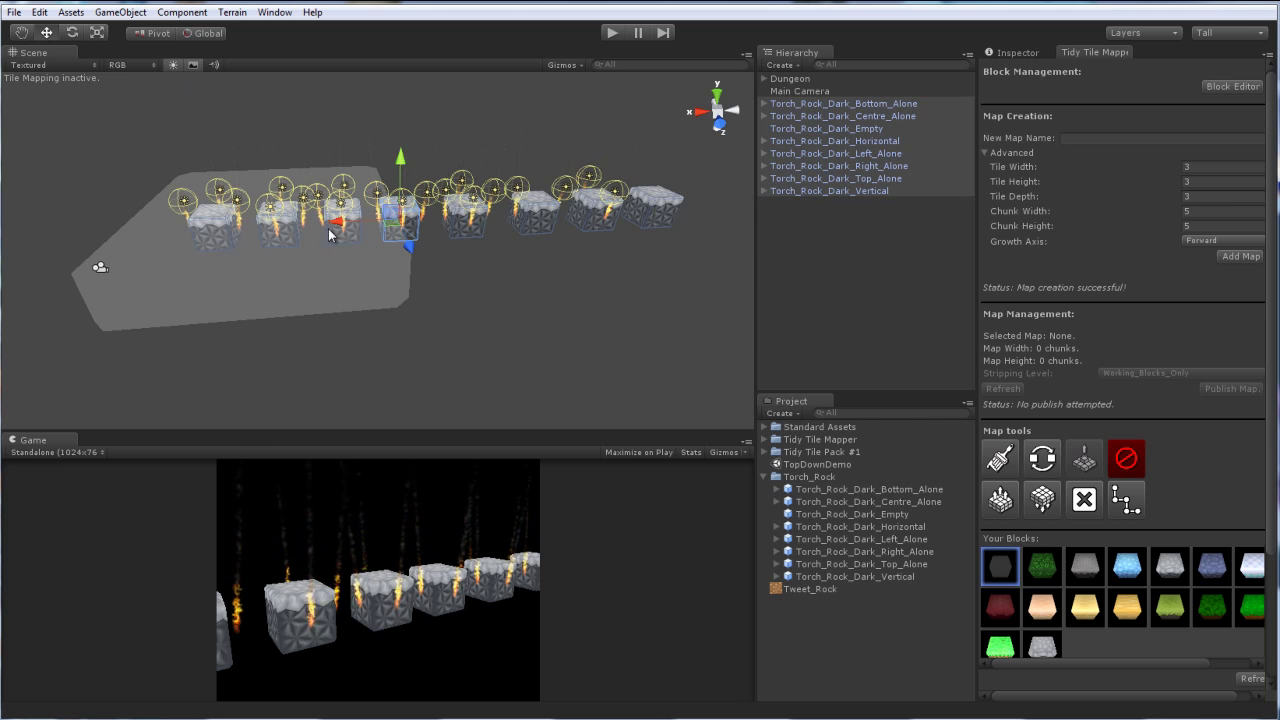
drag(331, 229, 1053, 193)
alt+drag(490, 228, 440, 330)
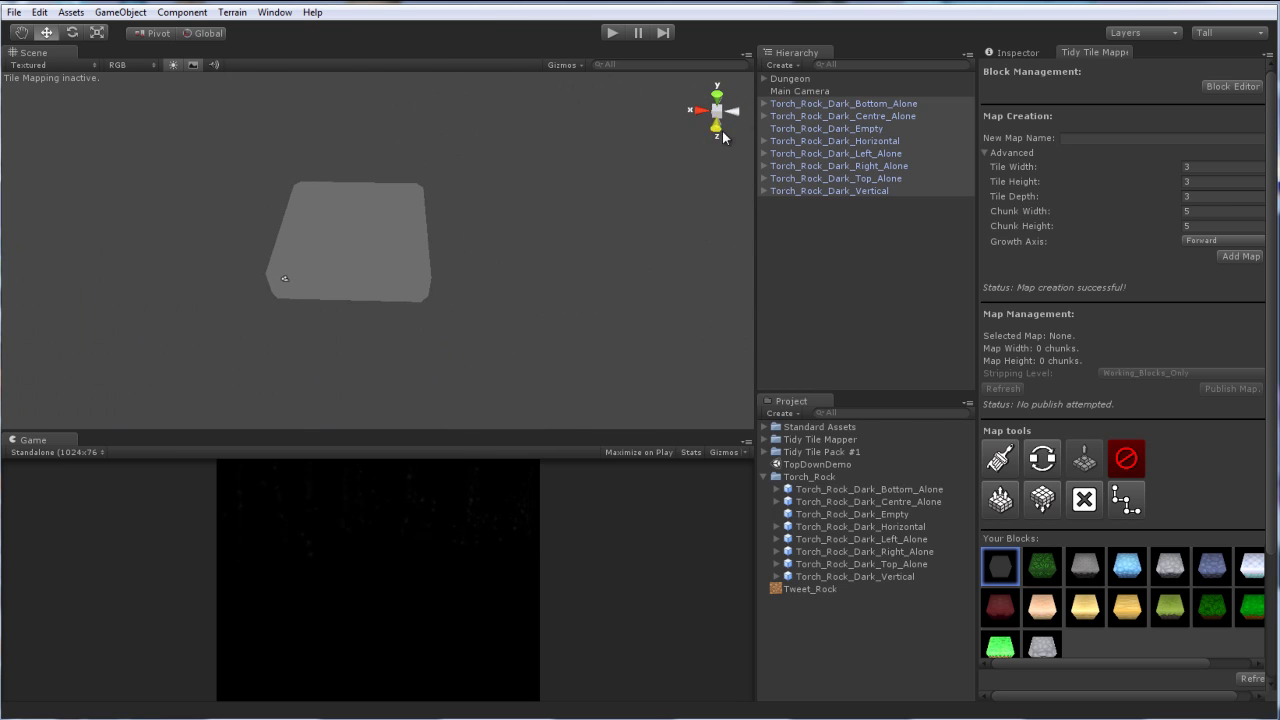
click(799, 90)
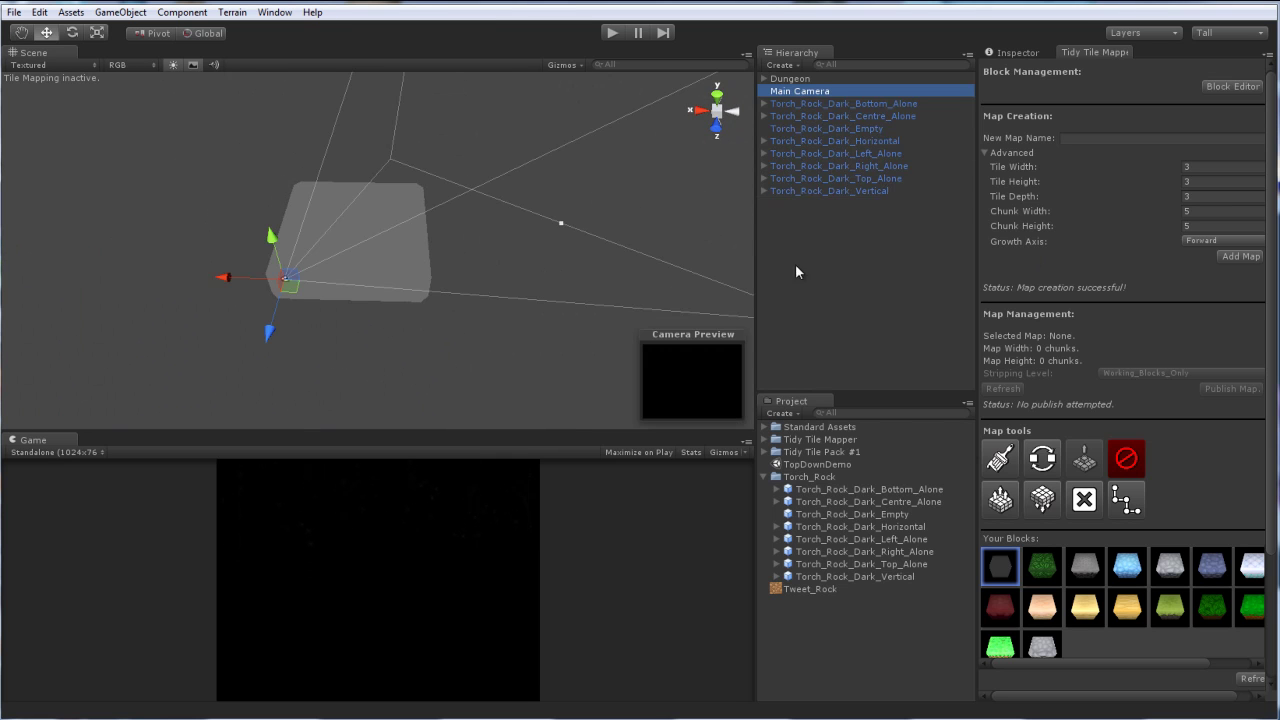
click(590, 352)
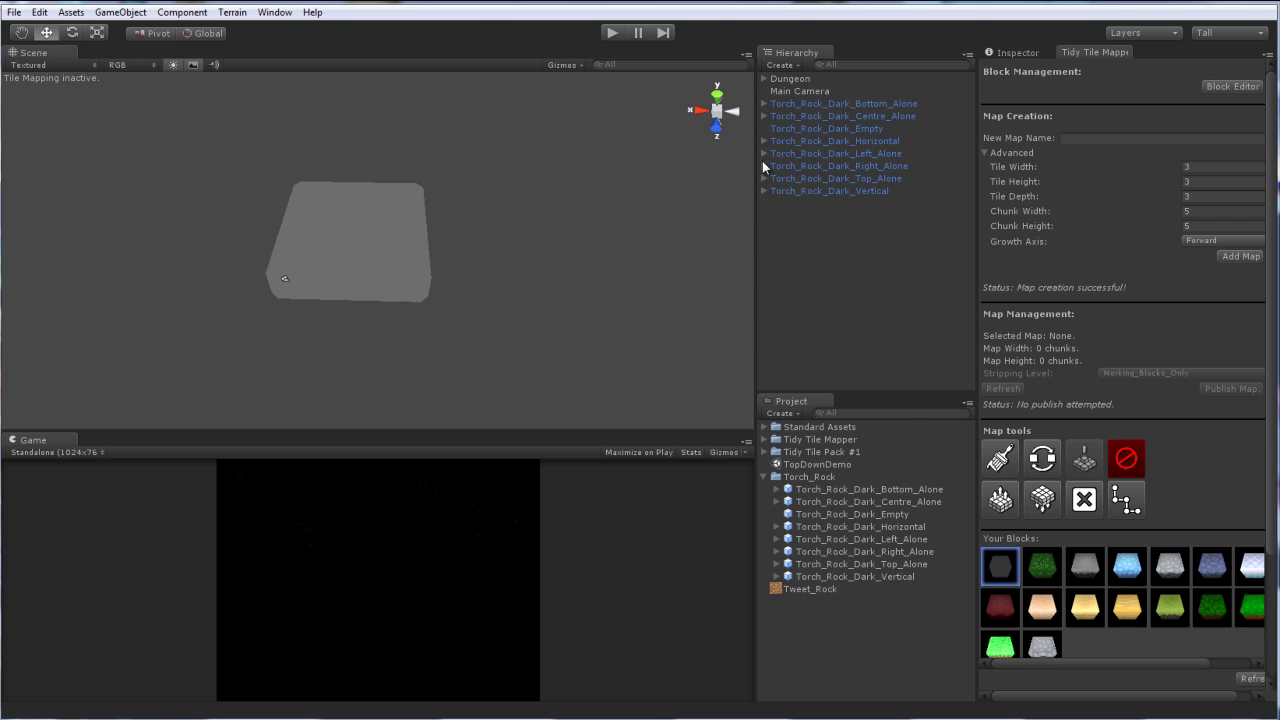
Paint EmptyBlock onto the Dungeon map's first chunk and its neighbouring chunks to extend the tile grid
click(1012, 460)
click(335, 230)
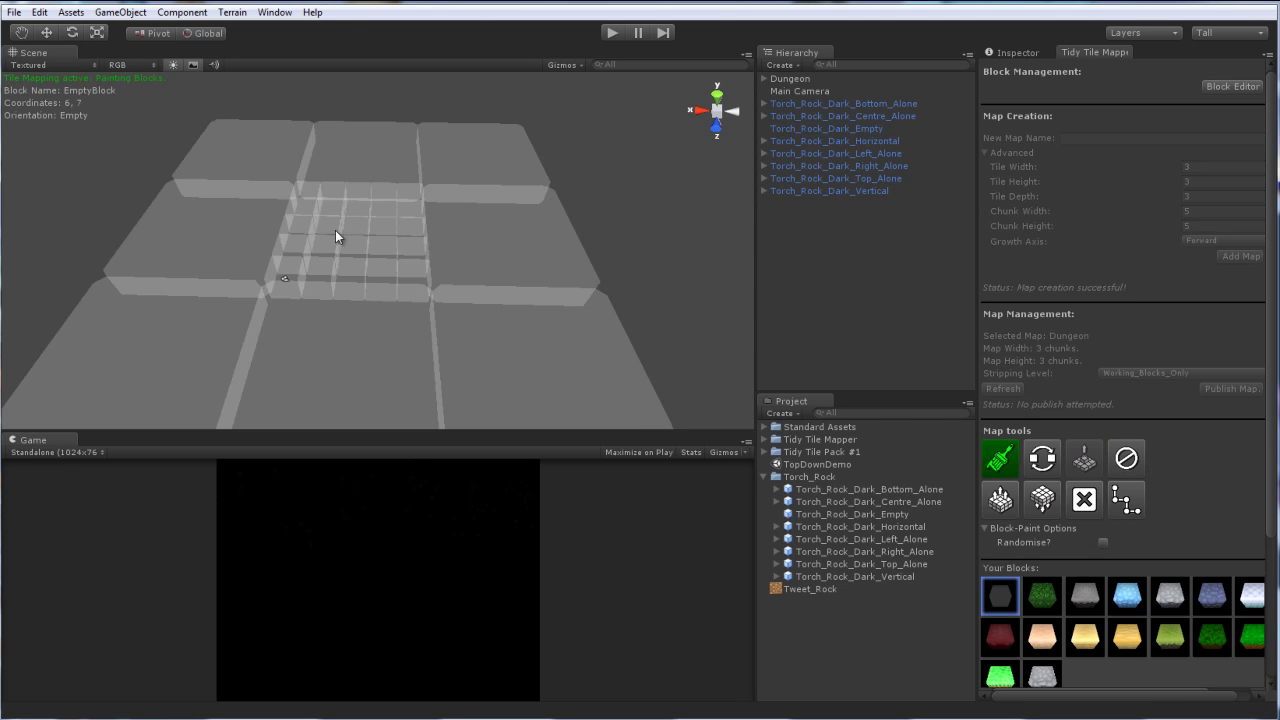
click(445, 215)
click(372, 158)
click(453, 149)
click(565, 160)
click(615, 235)
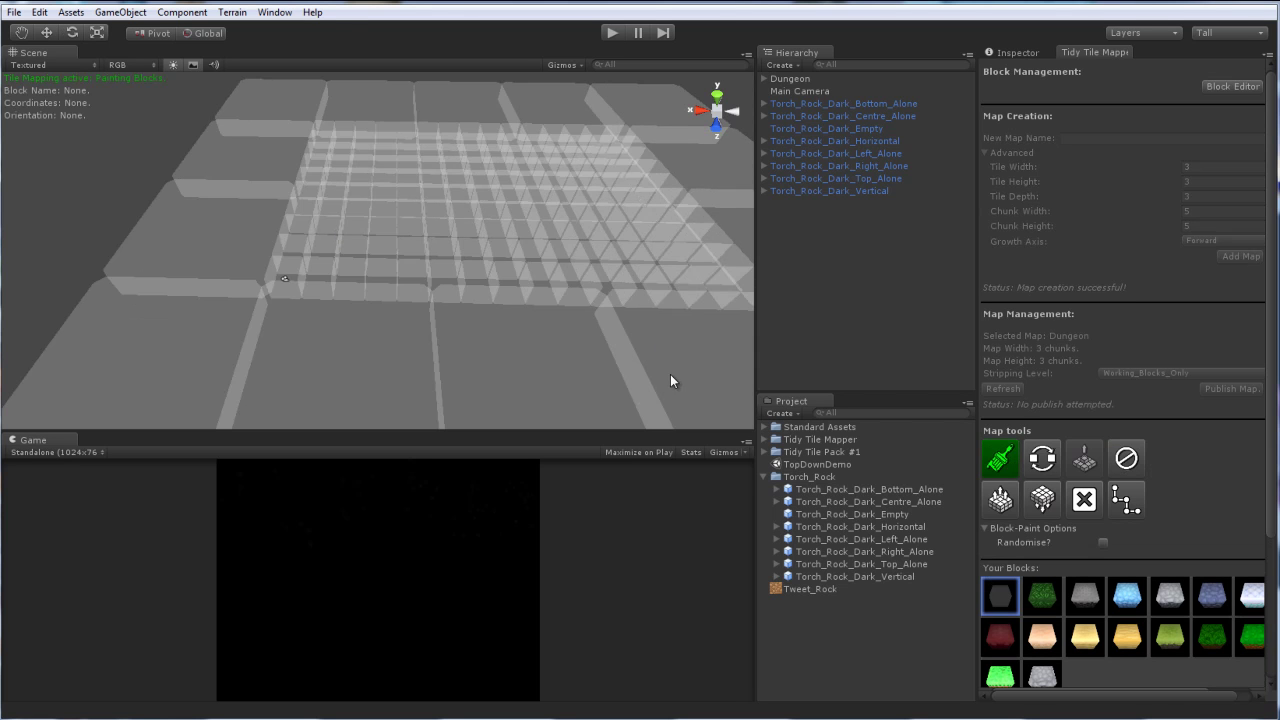
click(670, 374)
click(510, 374)
click(370, 374)
Choose Torch_Block as the block to paint and enable the Randomise option
right_drag(530, 335, 549, 328)
key(s)
alt+drag(549, 334, 550, 271)
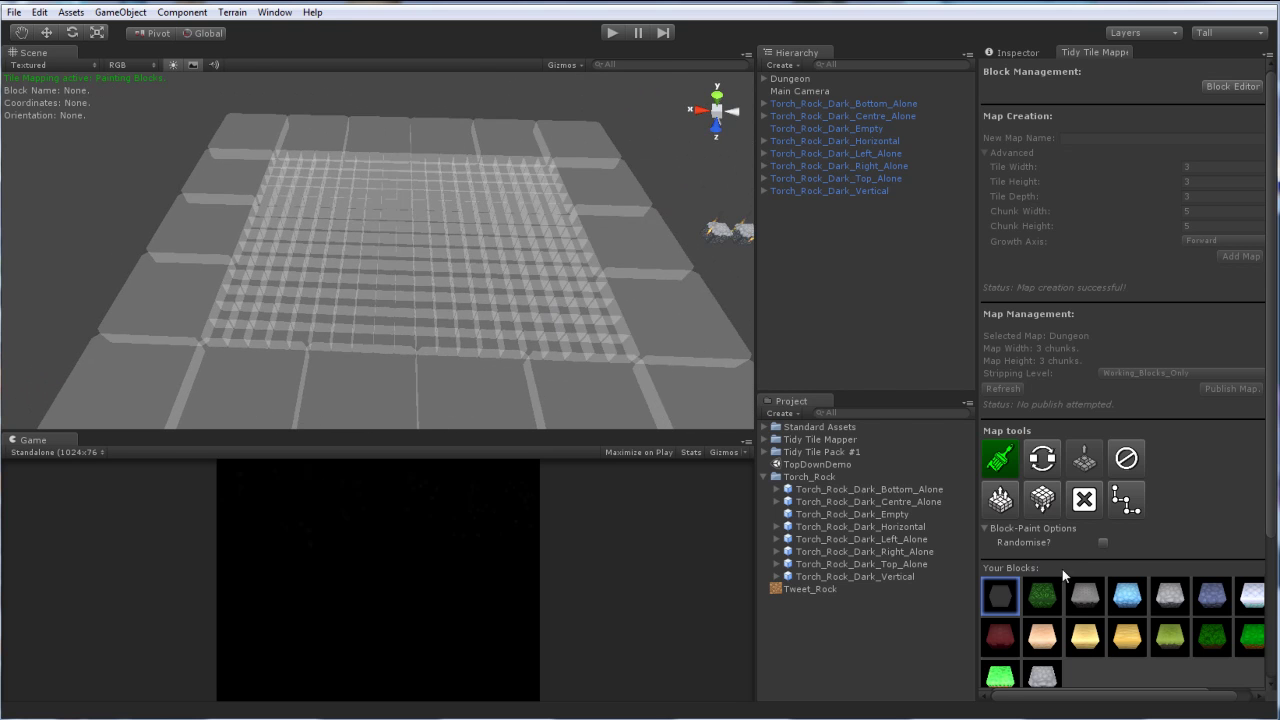
scroll(1062, 569, down, 2)
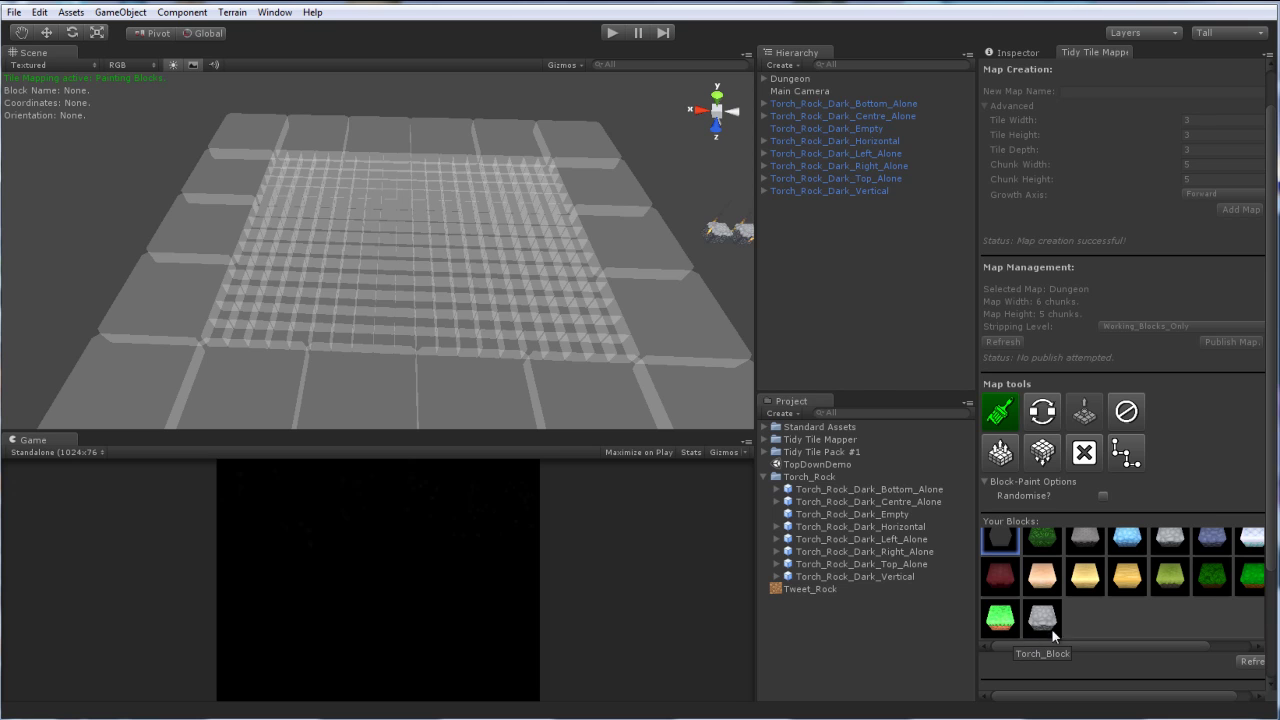
click(1044, 620)
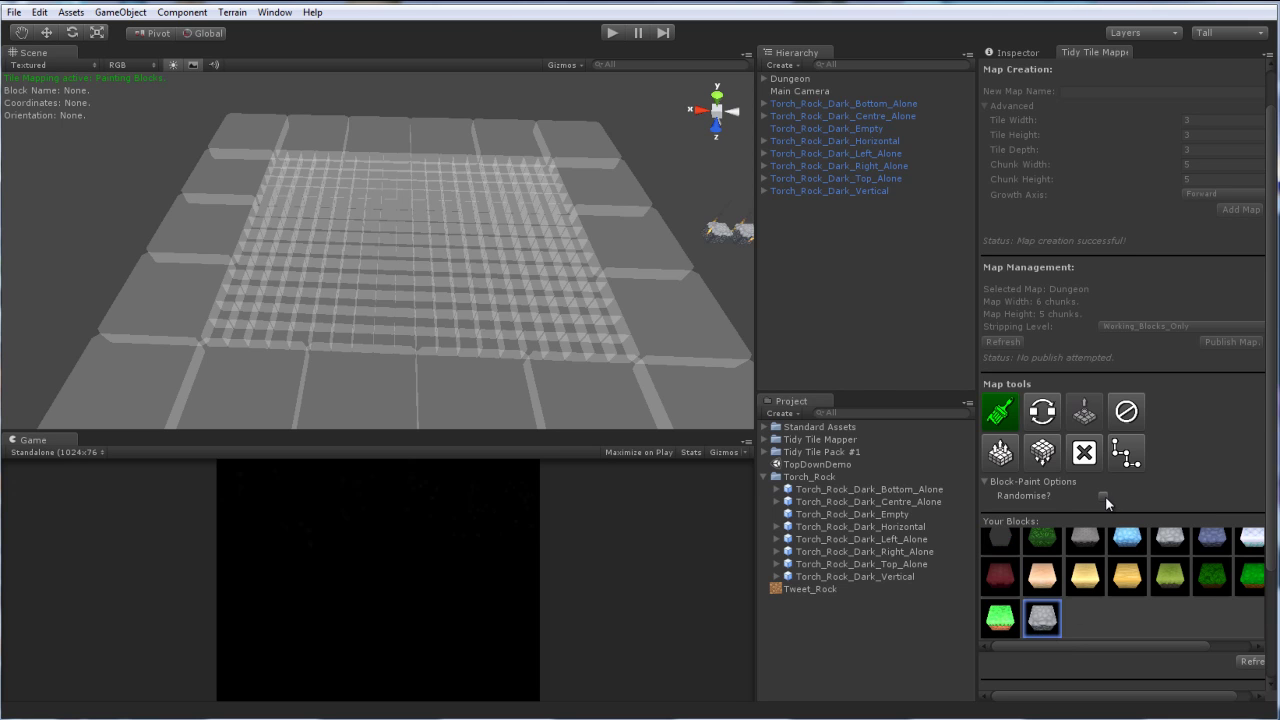
click(1103, 496)
Align the Main Camera with a closer scene view over the Dungeon map, turn tile mapping off and deselect the camera
alt+drag(330, 332, 589, 266)
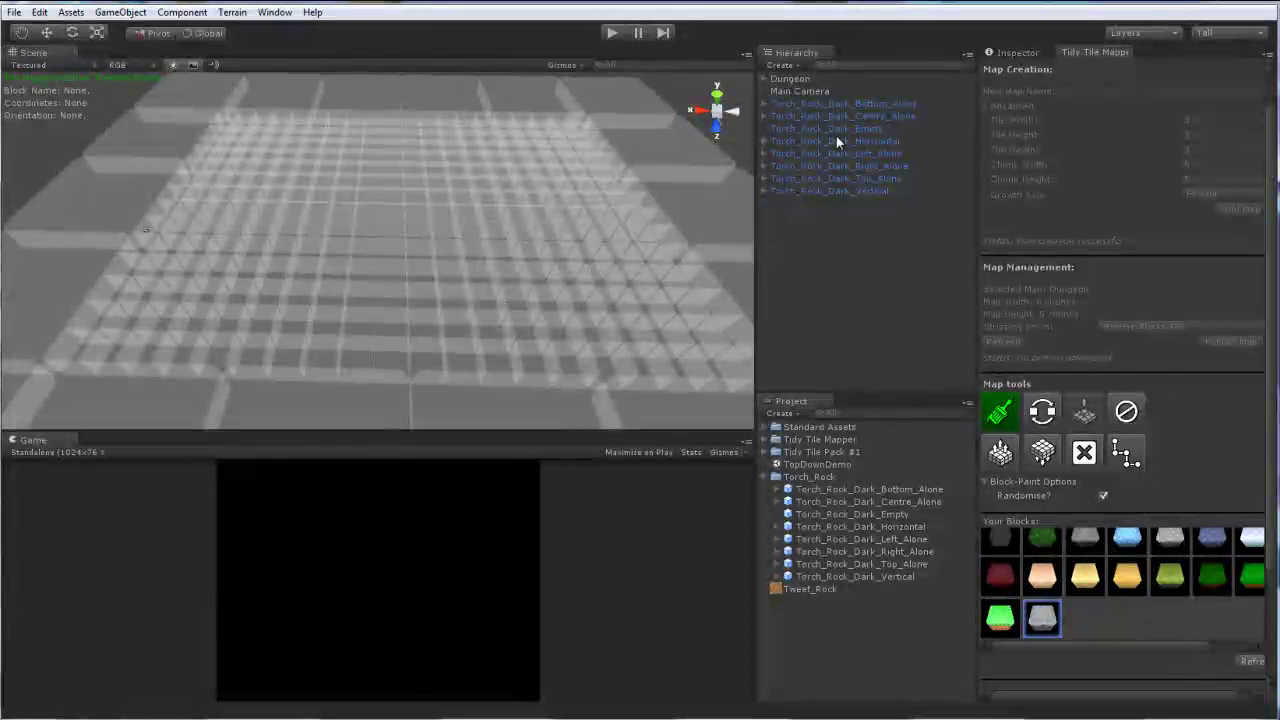
click(848, 90)
click(120, 12)
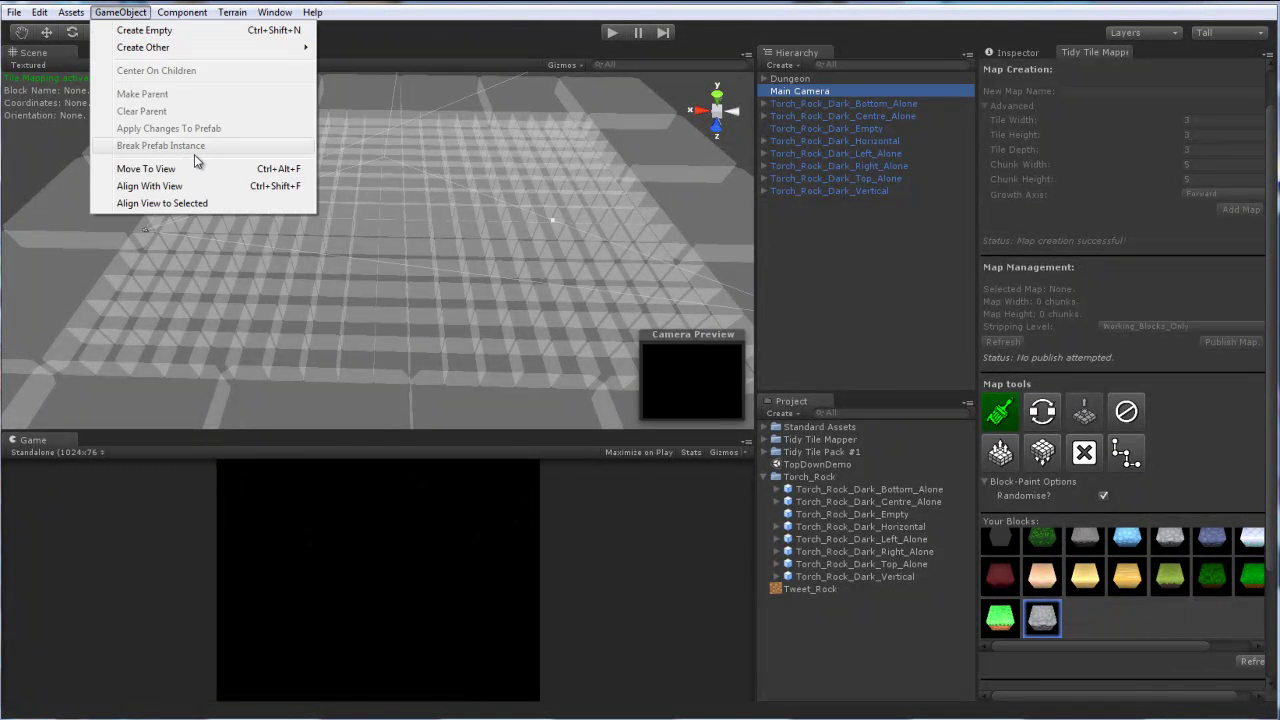
click(192, 186)
alt+drag(61, 128, 381, 160)
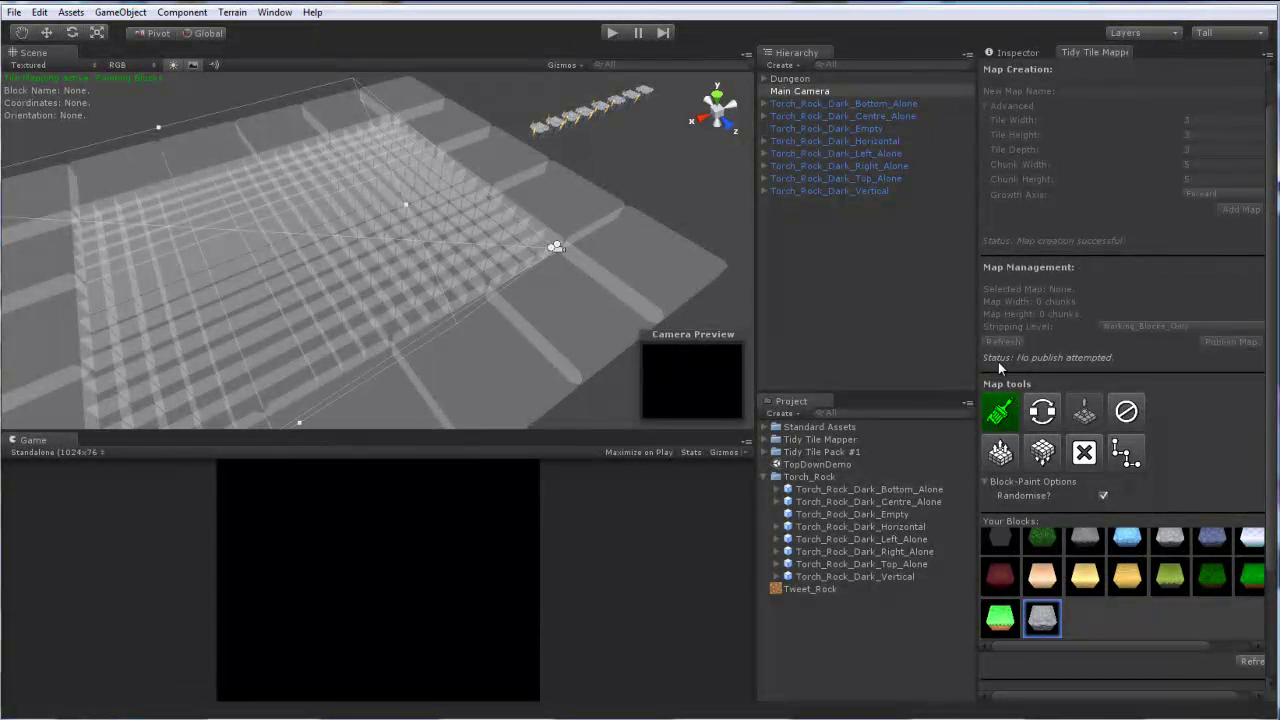
click(1130, 414)
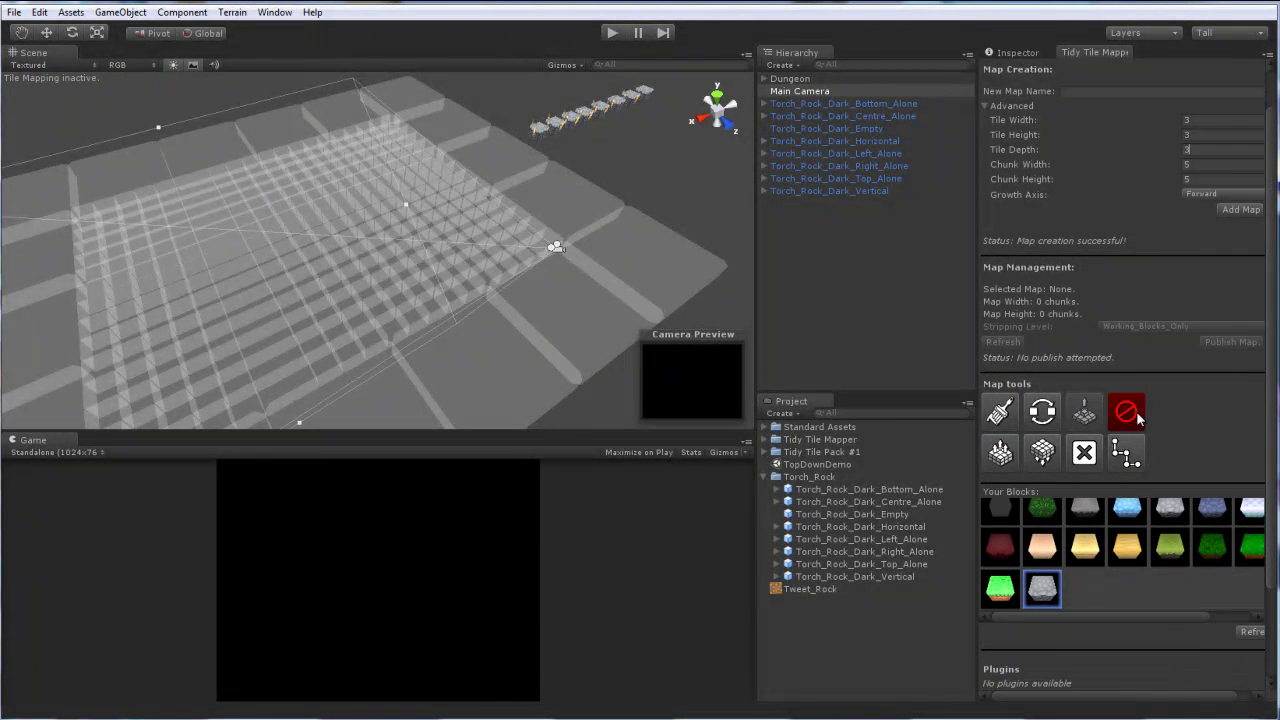
click(680, 208)
Paint randomised Torch_Block walls across the Dungeon grid as winding corridors and separate short runs, and activate block cycling
click(1002, 410)
alt+drag(200, 210, 366, 294)
mouse_move(261, 336)
mouse_down()
mouse_move(385, 315)
mouse_move(379, 238)
mouse_move(468, 225)
mouse_move(481, 266)
mouse_move(514, 287)
mouse_move(610, 266)
mouse_move(606, 214)
mouse_move(571, 227)
mouse_up()
drag(654, 240, 665, 258)
mouse_move(519, 243)
mouse_down()
mouse_move(506, 185)
mouse_move(571, 170)
mouse_move(518, 180)
mouse_move(496, 133)
mouse_move(434, 209)
mouse_move(464, 206)
mouse_up()
click(500, 186)
mouse_move(383, 195)
mouse_down()
mouse_move(302, 197)
mouse_move(282, 262)
mouse_move(180, 272)
mouse_move(172, 302)
mouse_up()
mouse_move(200, 207)
mouse_down()
mouse_move(216, 164)
mouse_move(240, 148)
mouse_move(398, 156)
mouse_move(540, 50)
mouse_move(494, 186)
mouse_up()
scroll(494, 186, up, 5)
scroll(480, 190, down, 5)
mouse_move(415, 214)
mouse_down()
mouse_move(408, 131)
mouse_move(222, 142)
mouse_up()
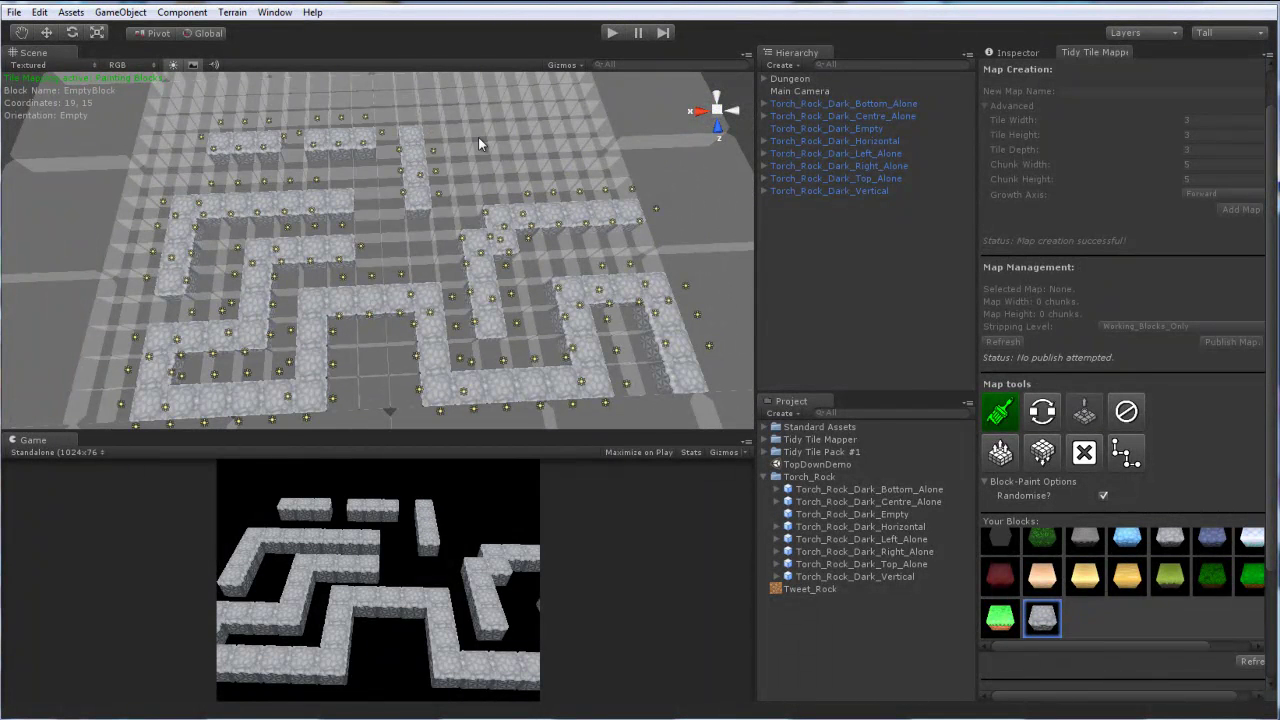
mouse_move(479, 138)
mouse_down()
mouse_move(582, 137)
mouse_move(515, 186)
mouse_move(557, 181)
mouse_up()
mouse_move(325, 109)
mouse_down()
mouse_move(477, 108)
mouse_move(446, 116)
mouse_up()
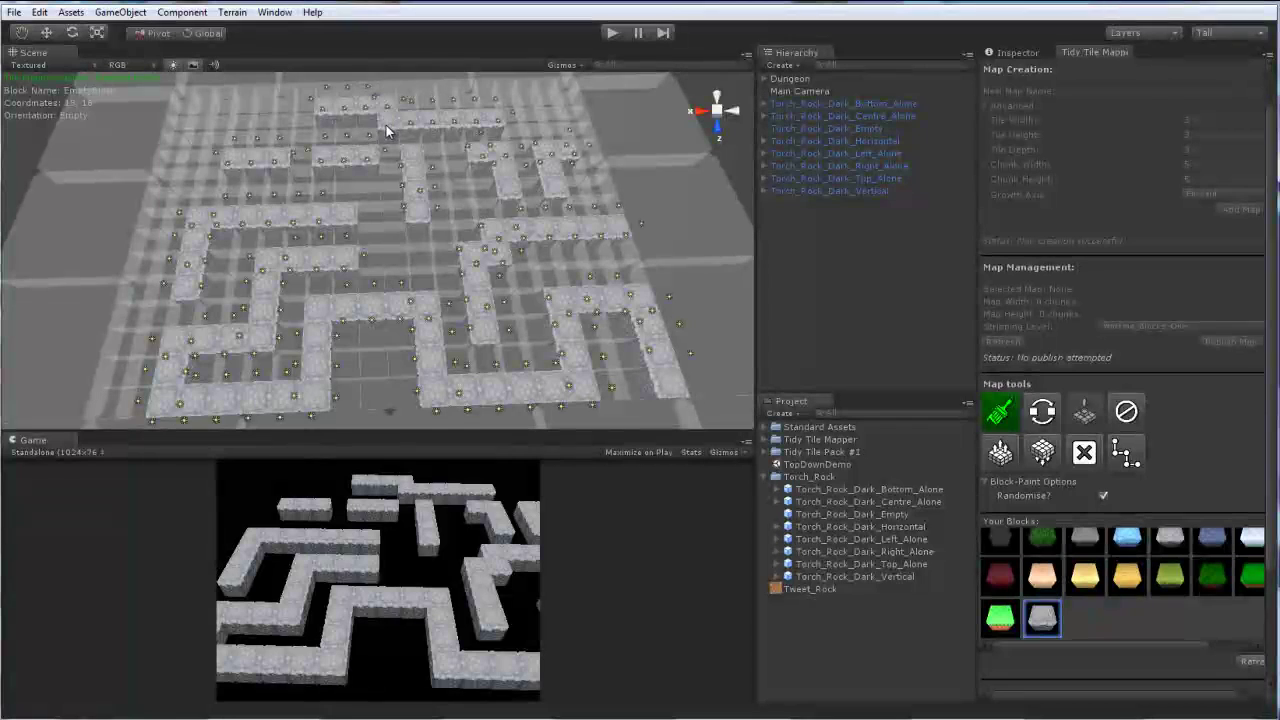
click(1048, 414)
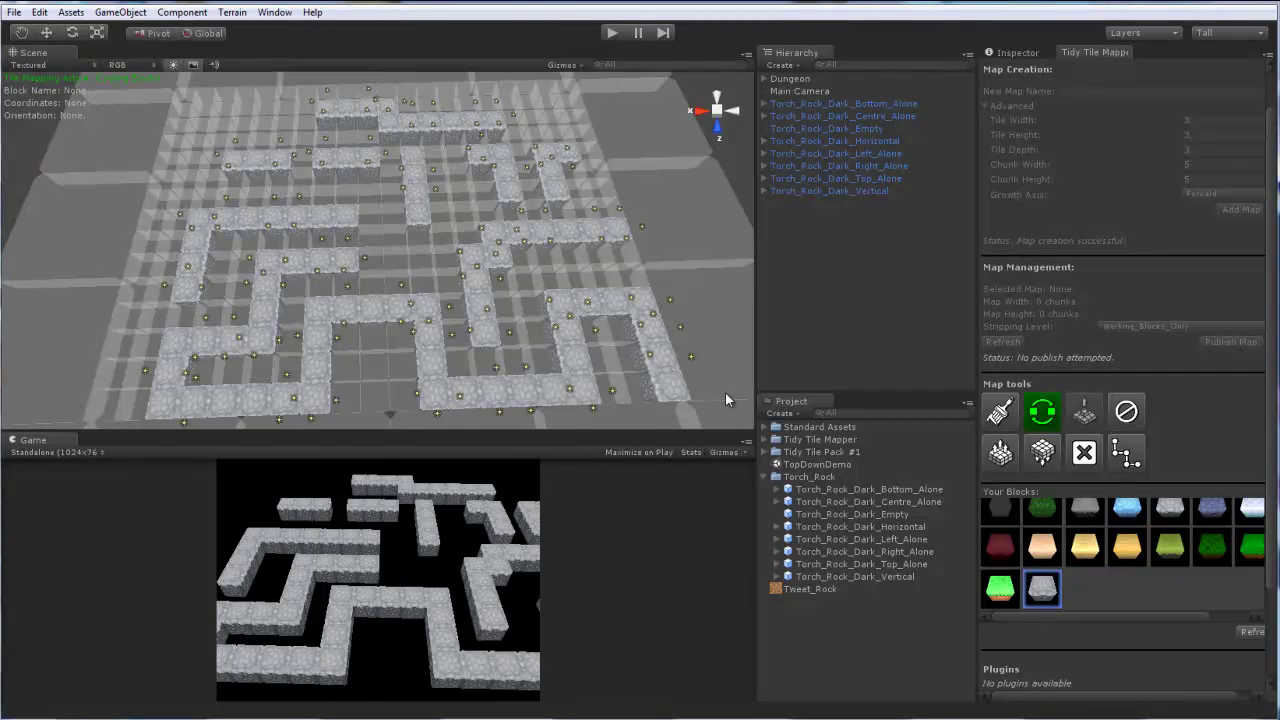
Add the UpwardPlane model from Tidy Tile Mapper's HelpfulPrimitives folder to the scene as a child of Dungeon
click(764, 478)
click(766, 441)
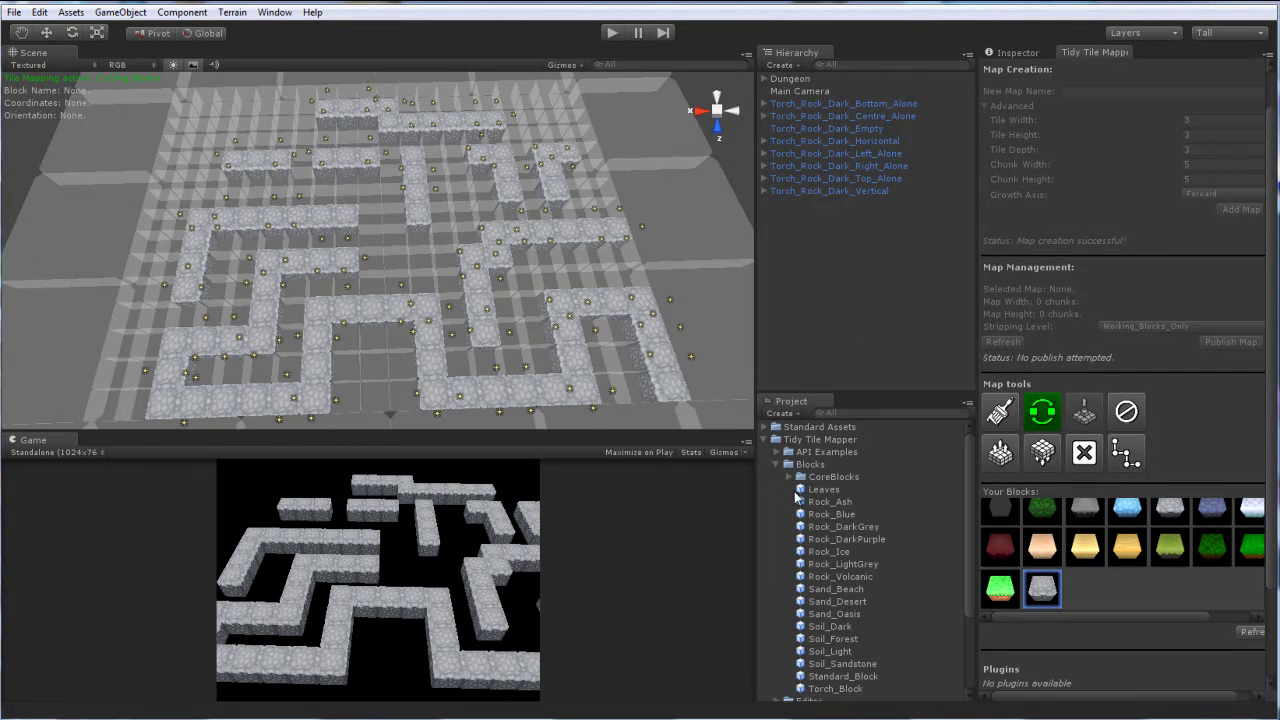
click(775, 465)
click(776, 489)
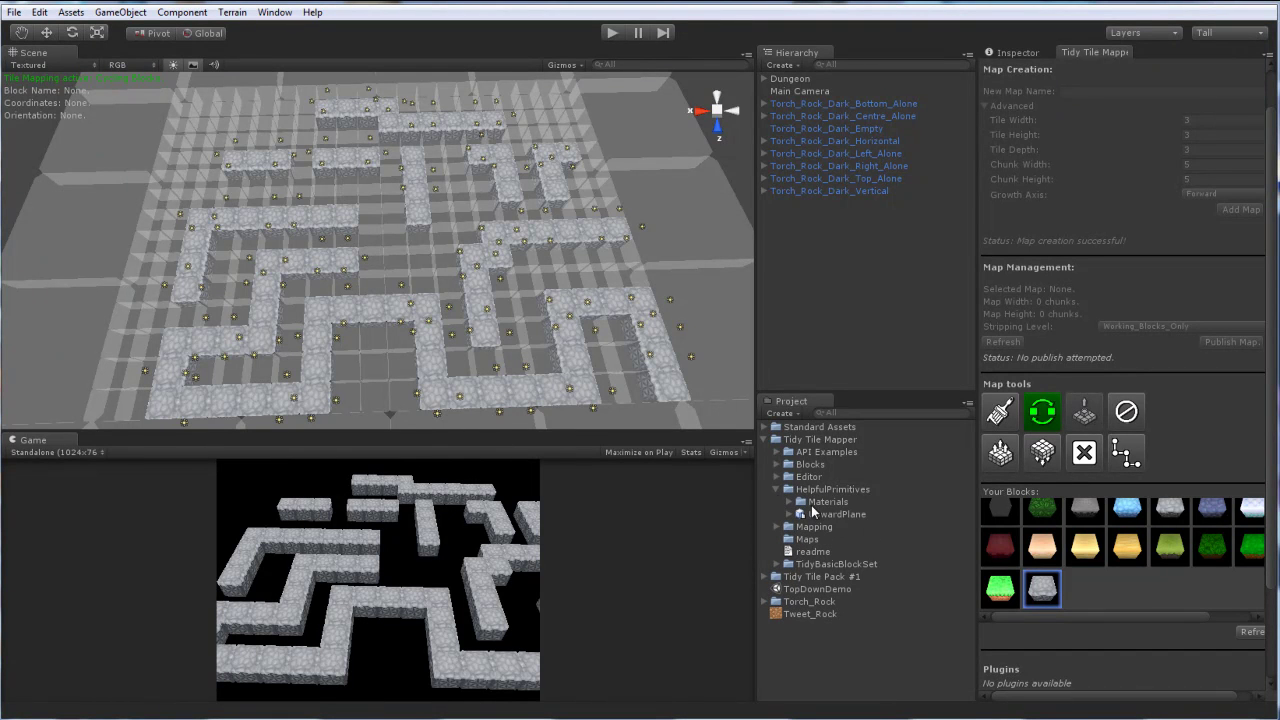
drag(834, 507, 815, 96)
Set the UpwardPlane's Z position and X rotation to 0
click(1034, 55)
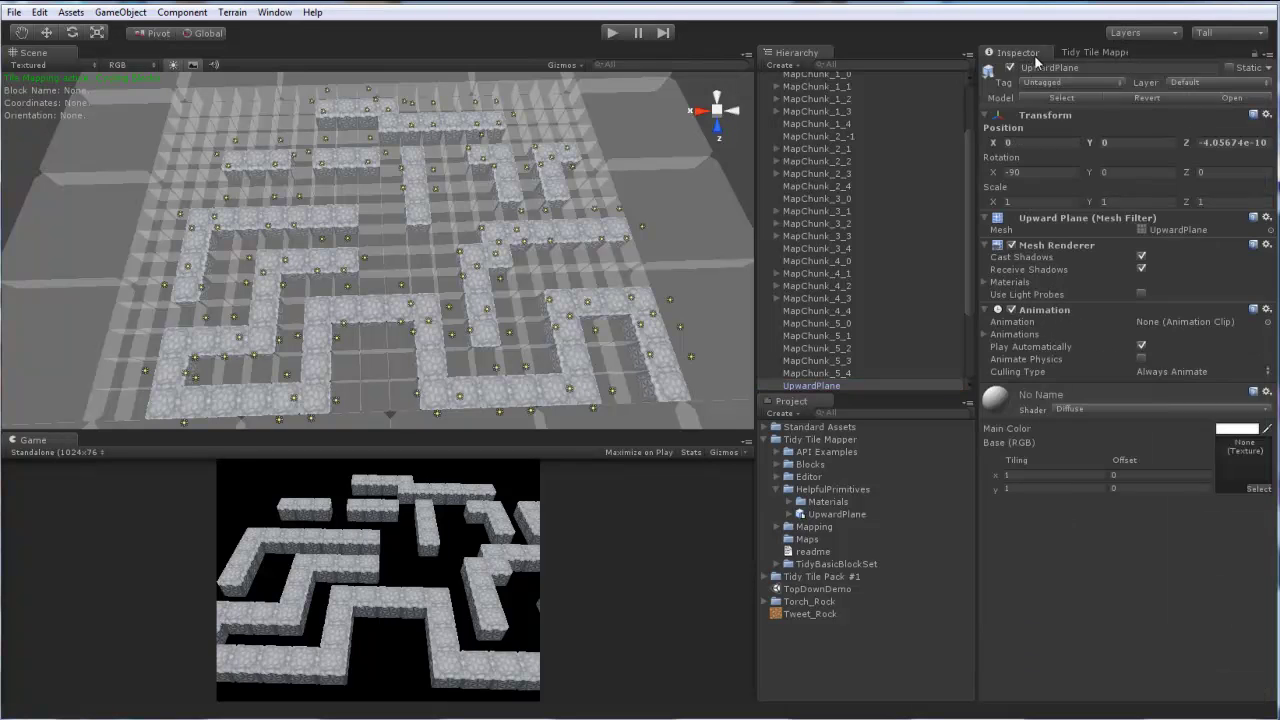
click(1236, 145)
text(0)
key(Tab)
text(0)
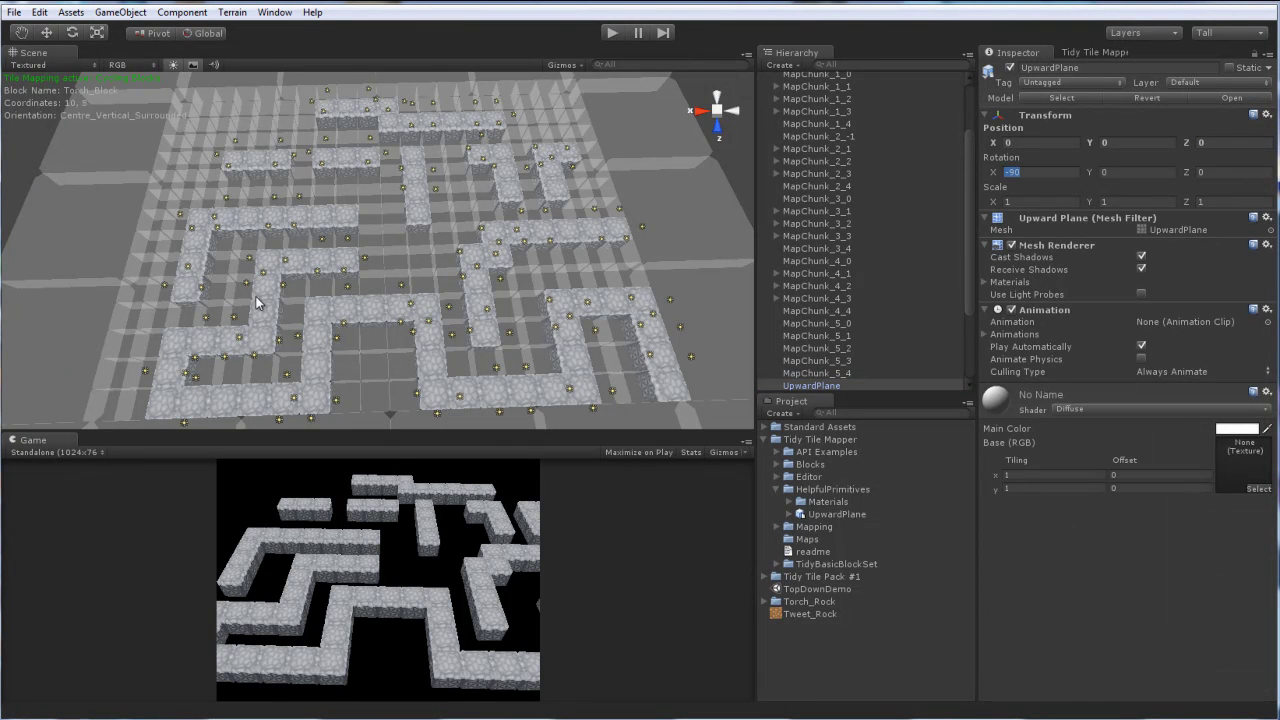
Set the UpwardPlane's scale to 20 on the X, Y and Z axes
alt+drag(366, 220, 702, 88)
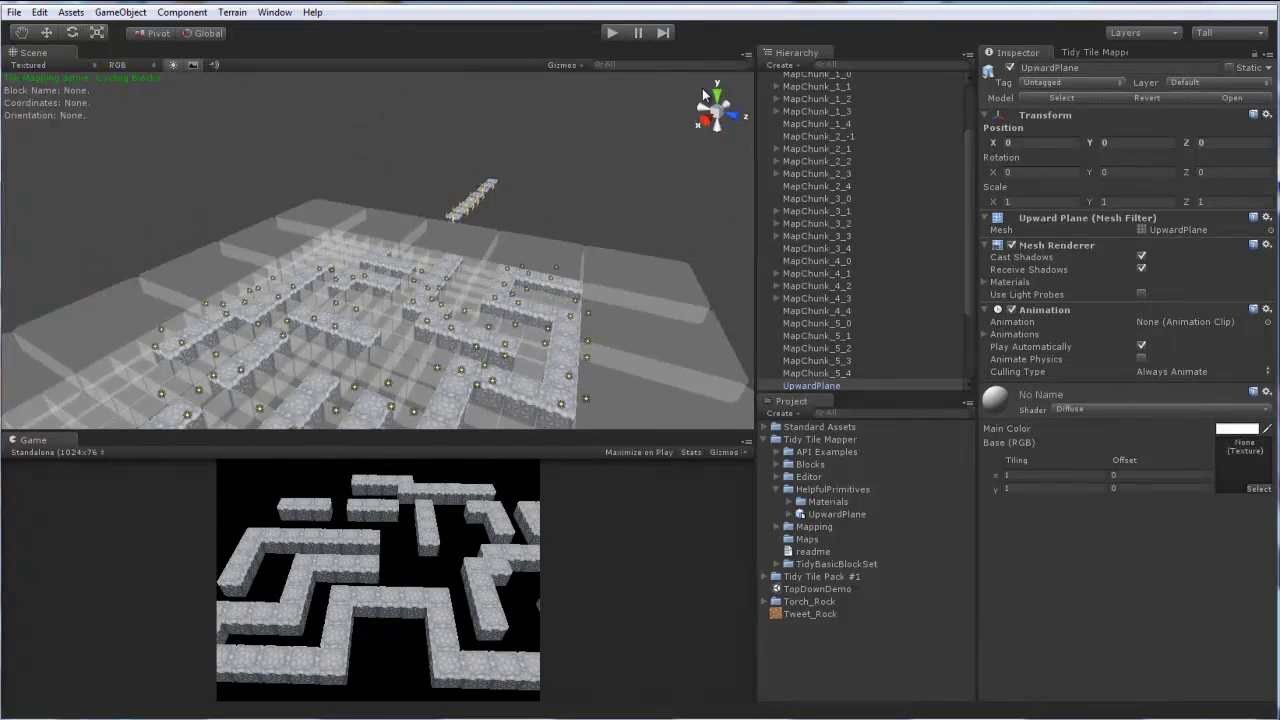
scroll(647, 182, up, 8)
alt+drag(646, 182, 353, 254)
scroll(353, 254, down, 8)
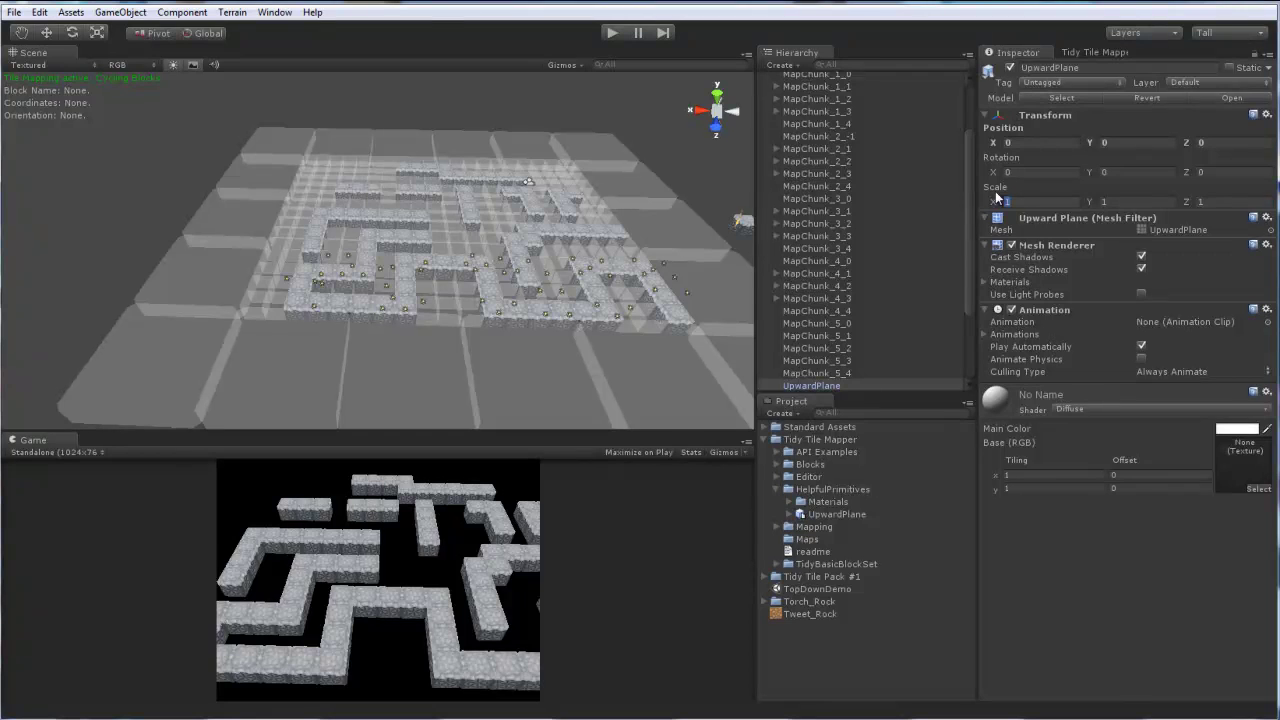
text(20)
key(Tab)
text(20)
key(Tab)
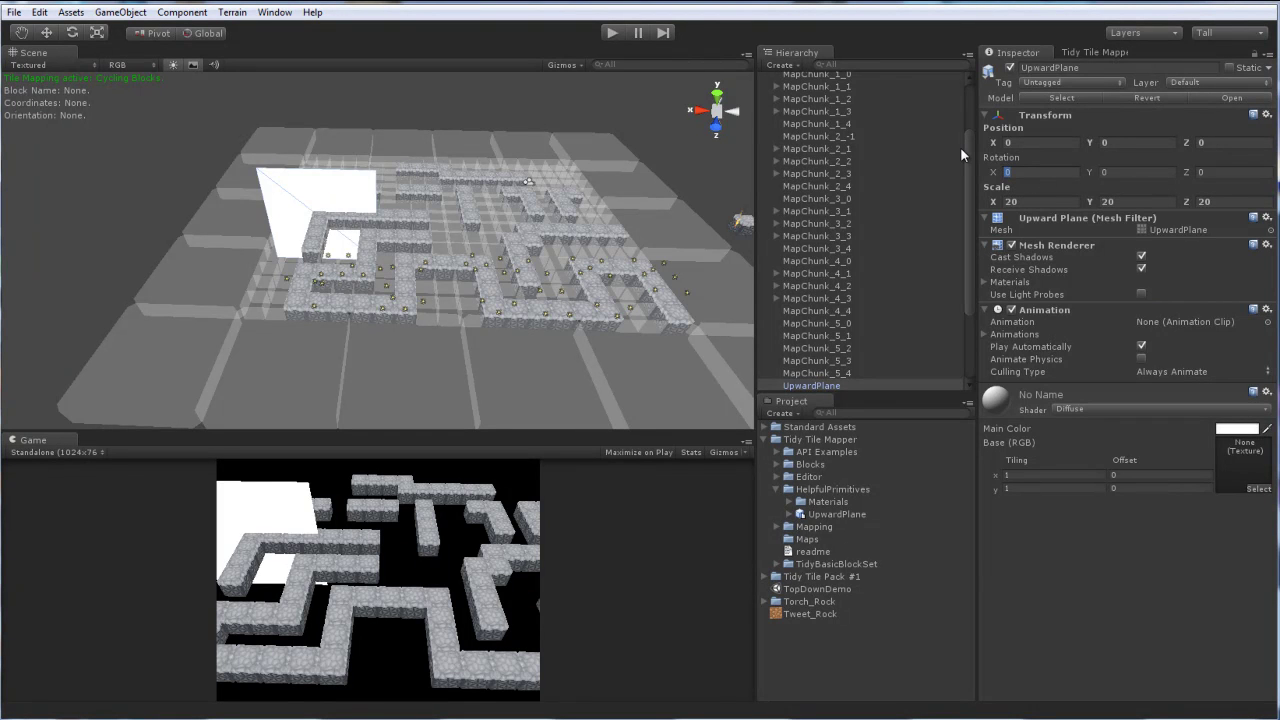
Set the UpwardPlane's X rotation to -90 and its scale to 50 on all three axes
text(90)
key(BackSpace)
key(BackSpace)
text(-90)
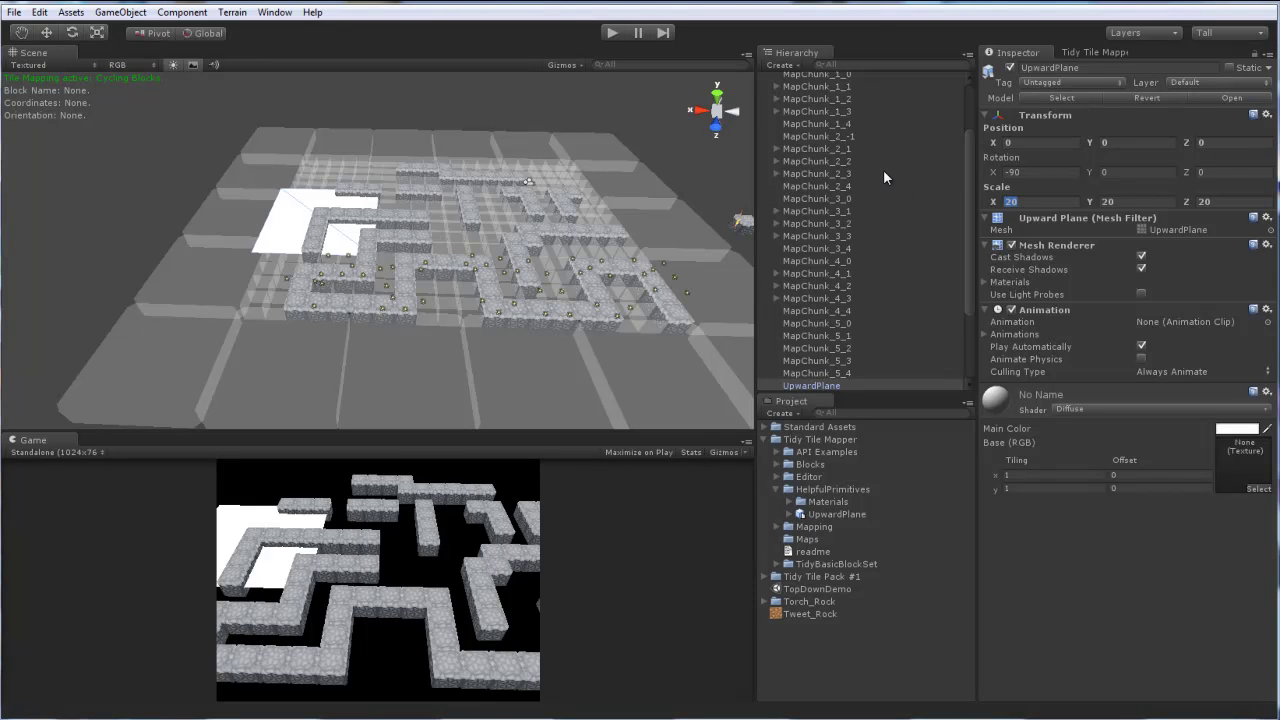
text(50)
key(Tab)
text(50)
key(Tab)
text(50)
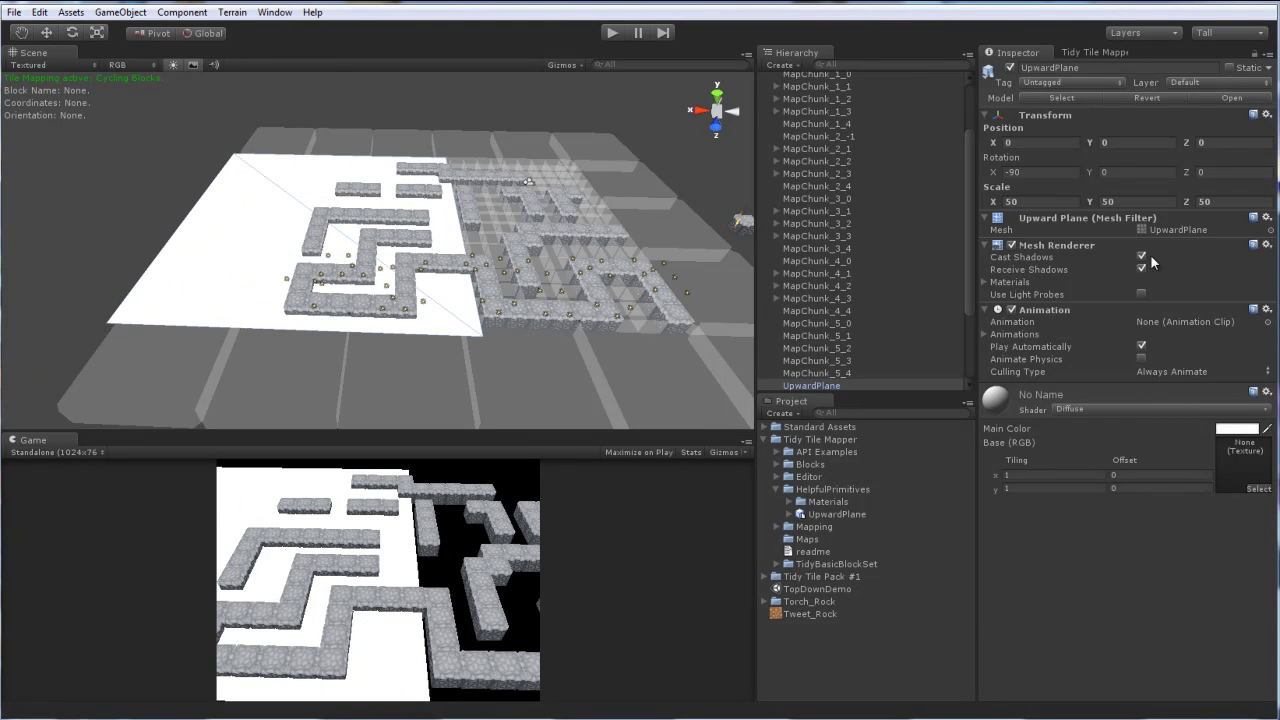
Turn tile mapping off and move the UpwardPlane towards the middle of the painted wall layout
click(1097, 52)
click(1125, 412)
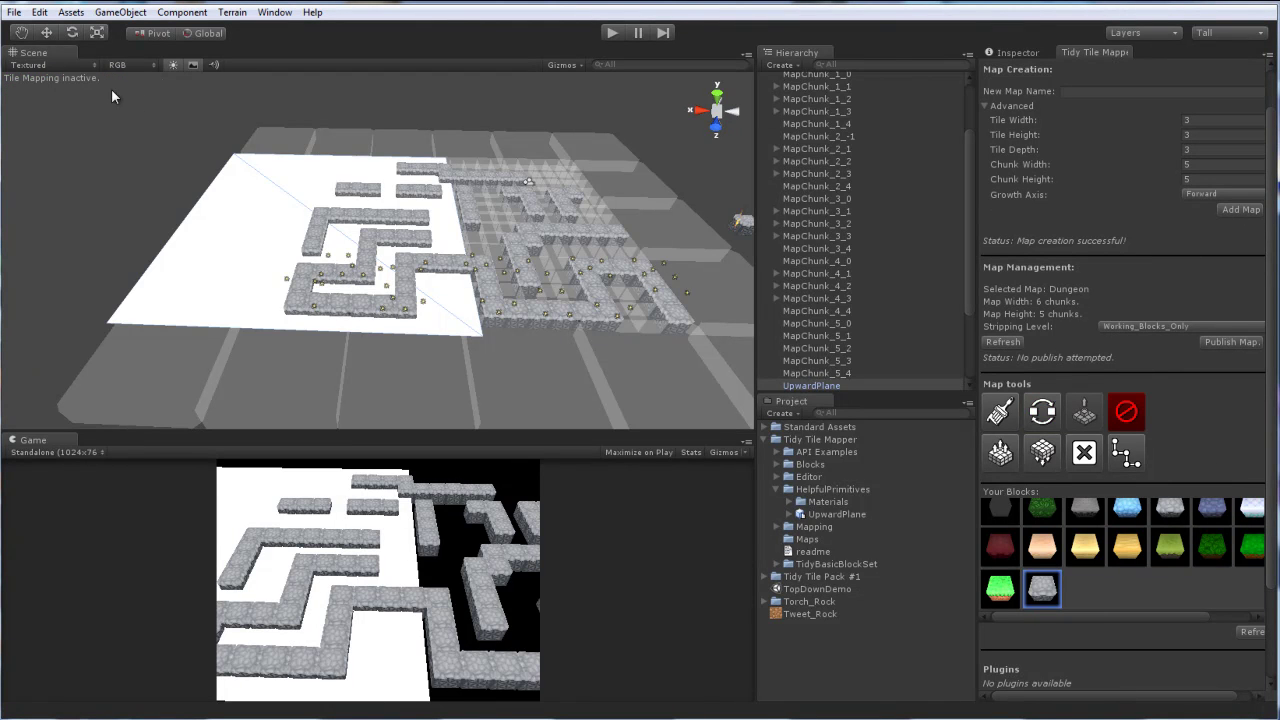
click(46, 33)
drag(285, 223, 459, 200)
Scale the UpwardPlane uniformly to about 66.8 and reposition it beneath the walls at about X -23.42, Y -1.65, Z -0.99
click(100, 33)
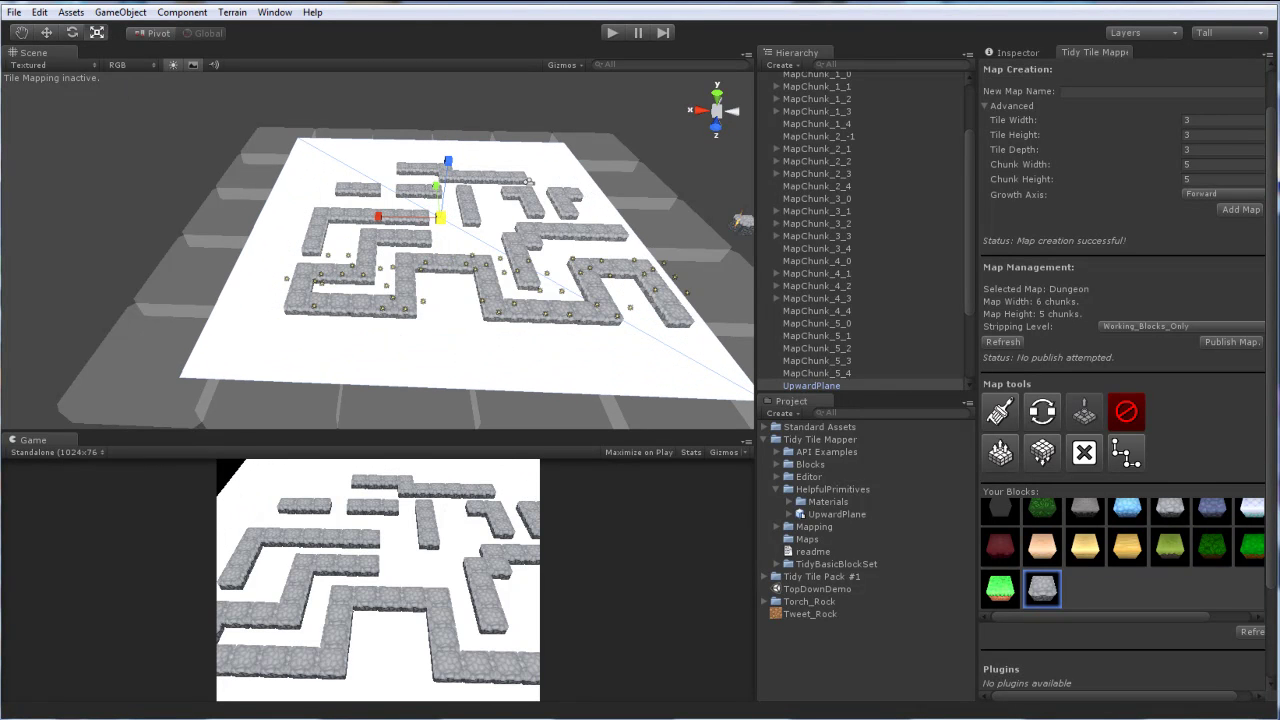
click(48, 34)
drag(376, 221, 386, 222)
drag(461, 163, 460, 169)
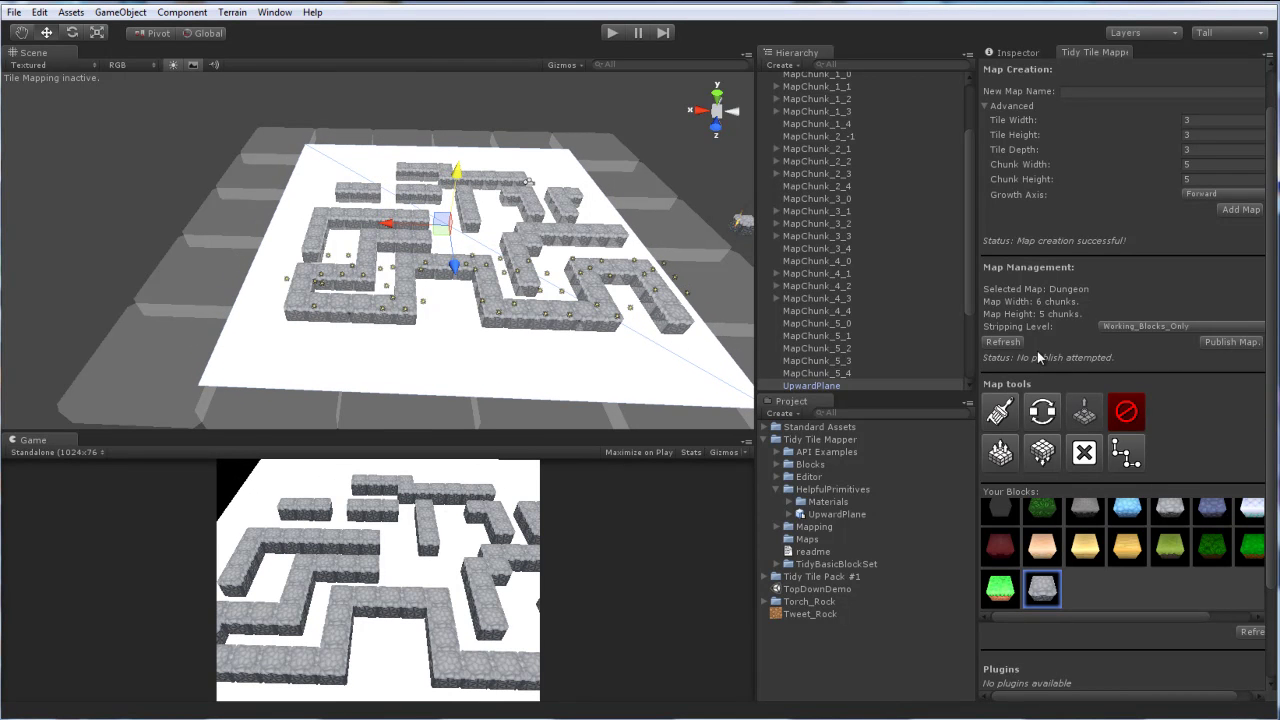
Apply the Tweet_Rock texture to the UpwardPlane and set its tiling to 50 by 50
click(1025, 51)
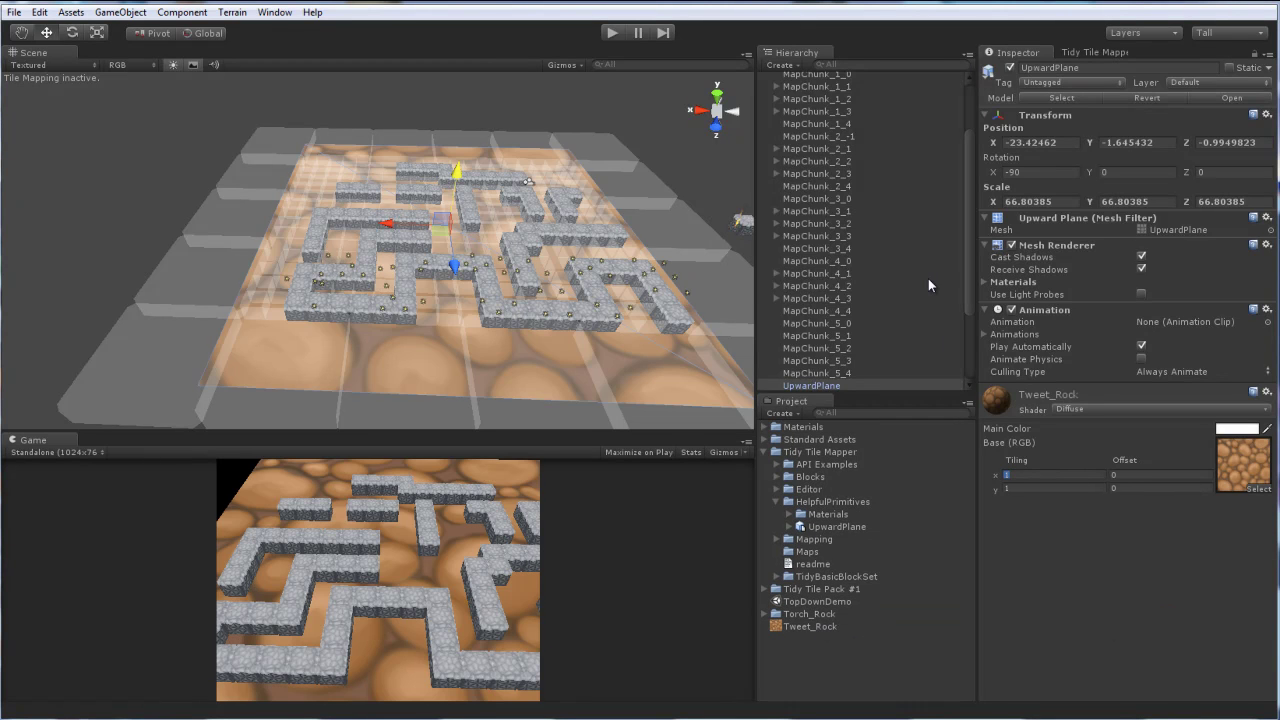
text(50)
key(Tab)
text(50)
key(Return)
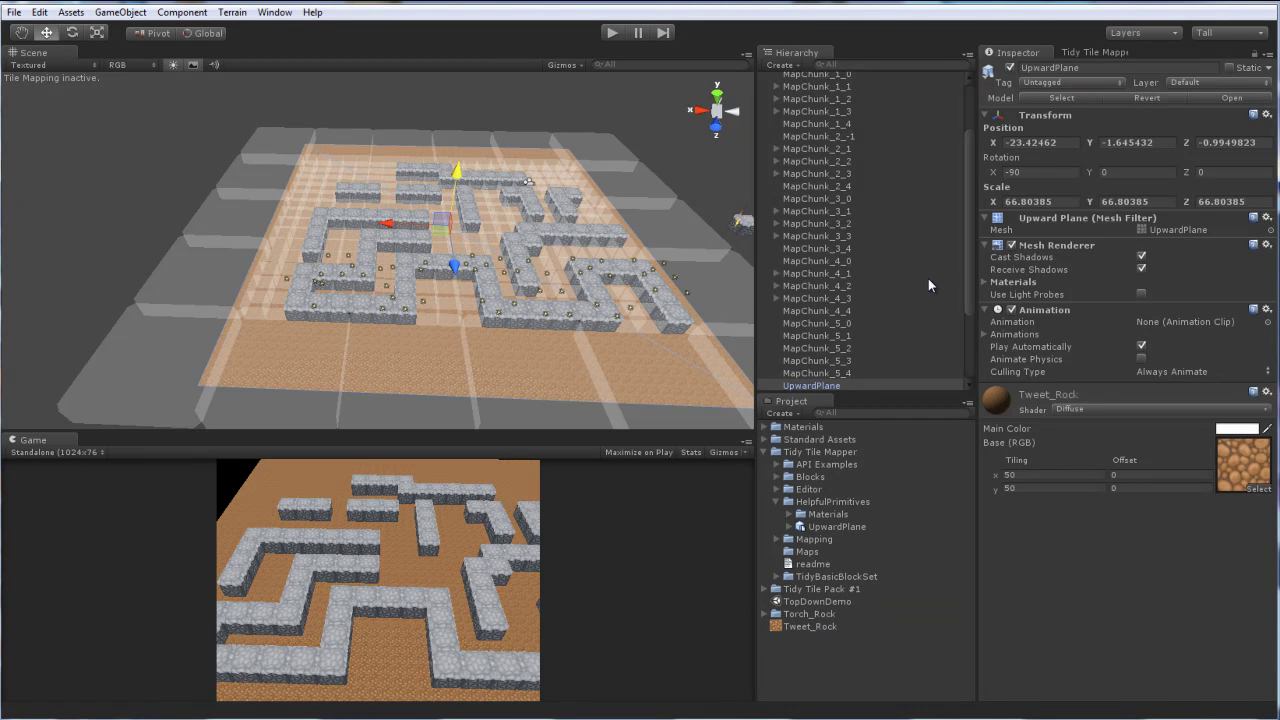
Darken the Tweet_Rock material's main colour to a bluish dark grey, RGB 44, 45, 48
click(1246, 431)
drag(686, 93, 691, 131)
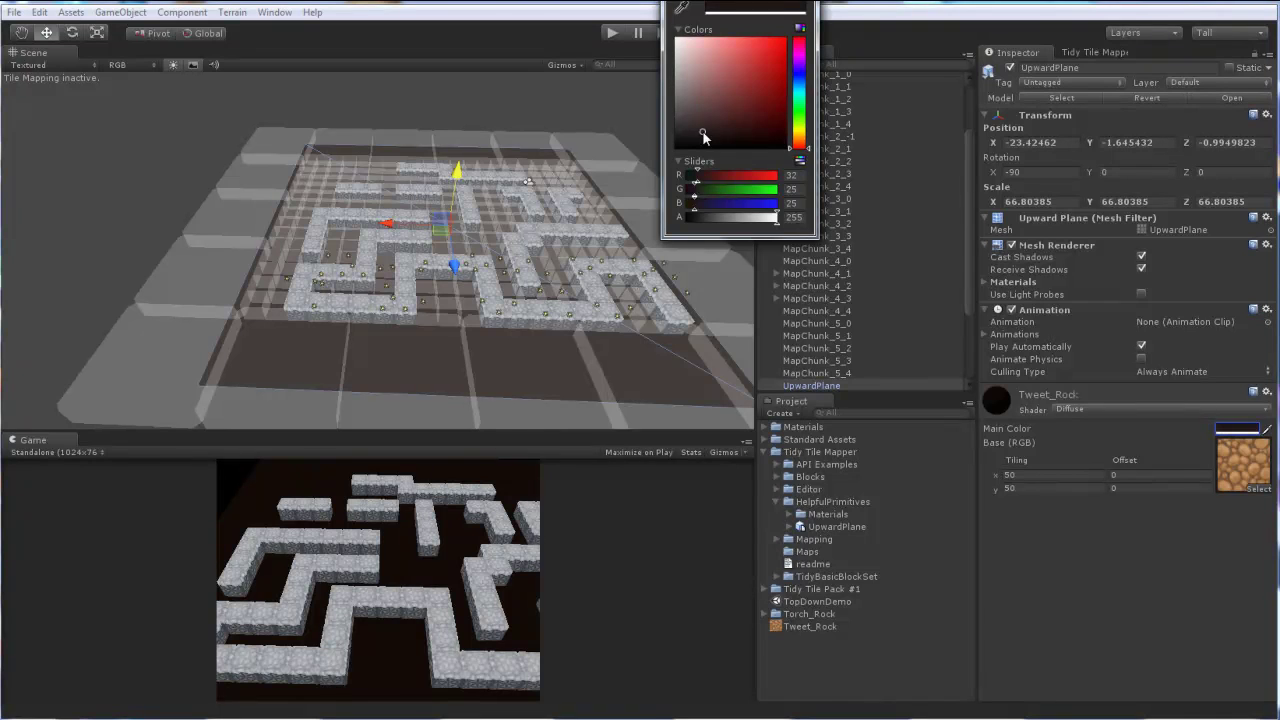
drag(796, 110, 797, 79)
drag(726, 134, 711, 127)
click(681, 126)
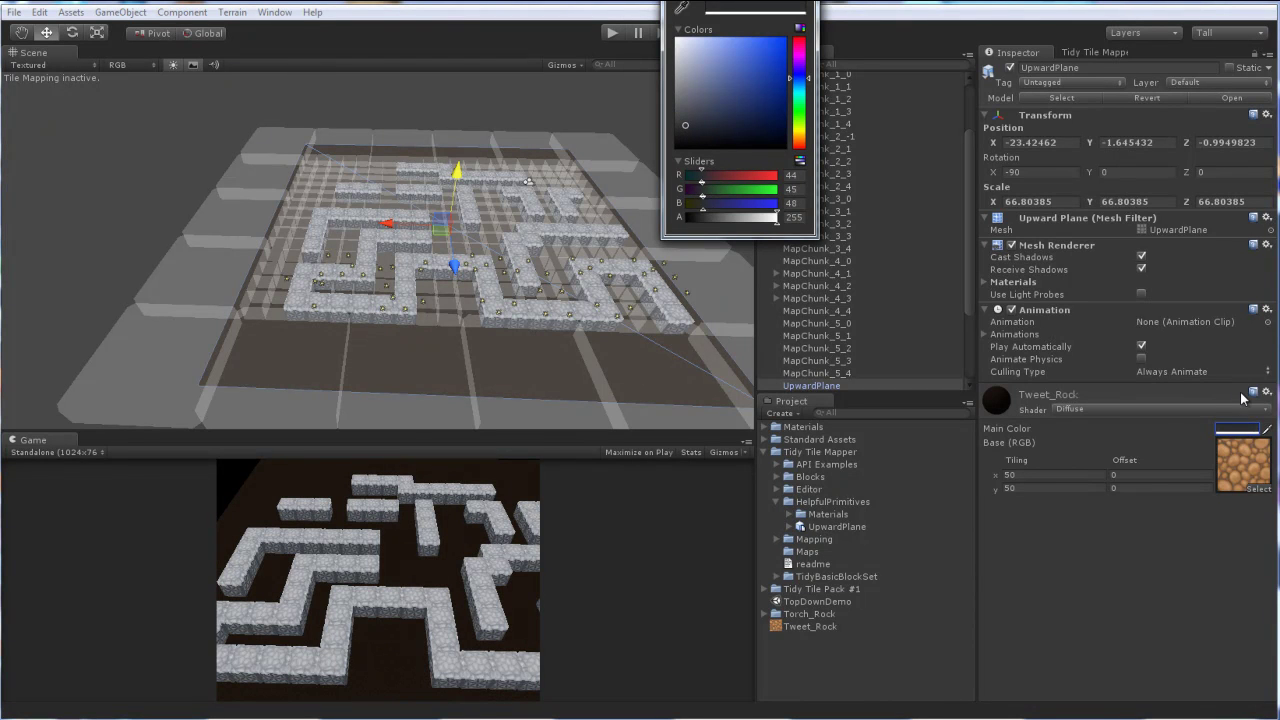
click(95, 36)
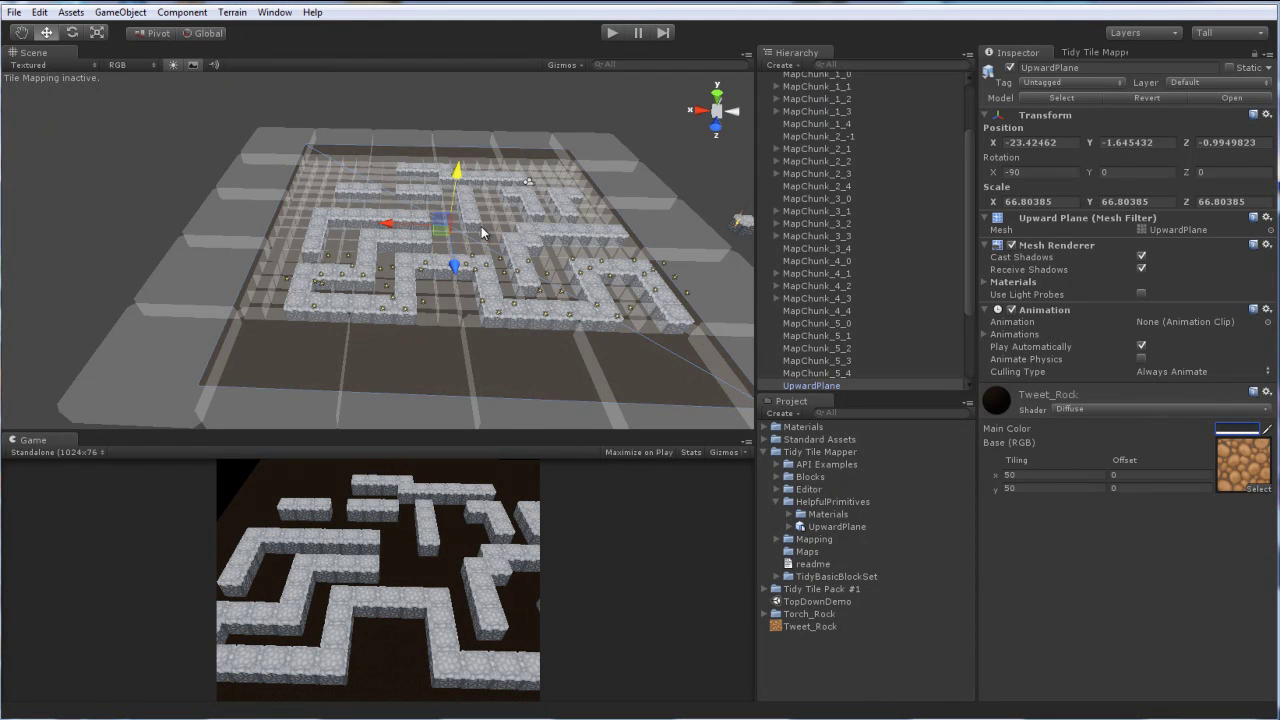
Scale the UpwardPlane uniformly down to about 60.66
click(99, 34)
drag(449, 226, 650, 190)
scroll(469, 263, up, 4)
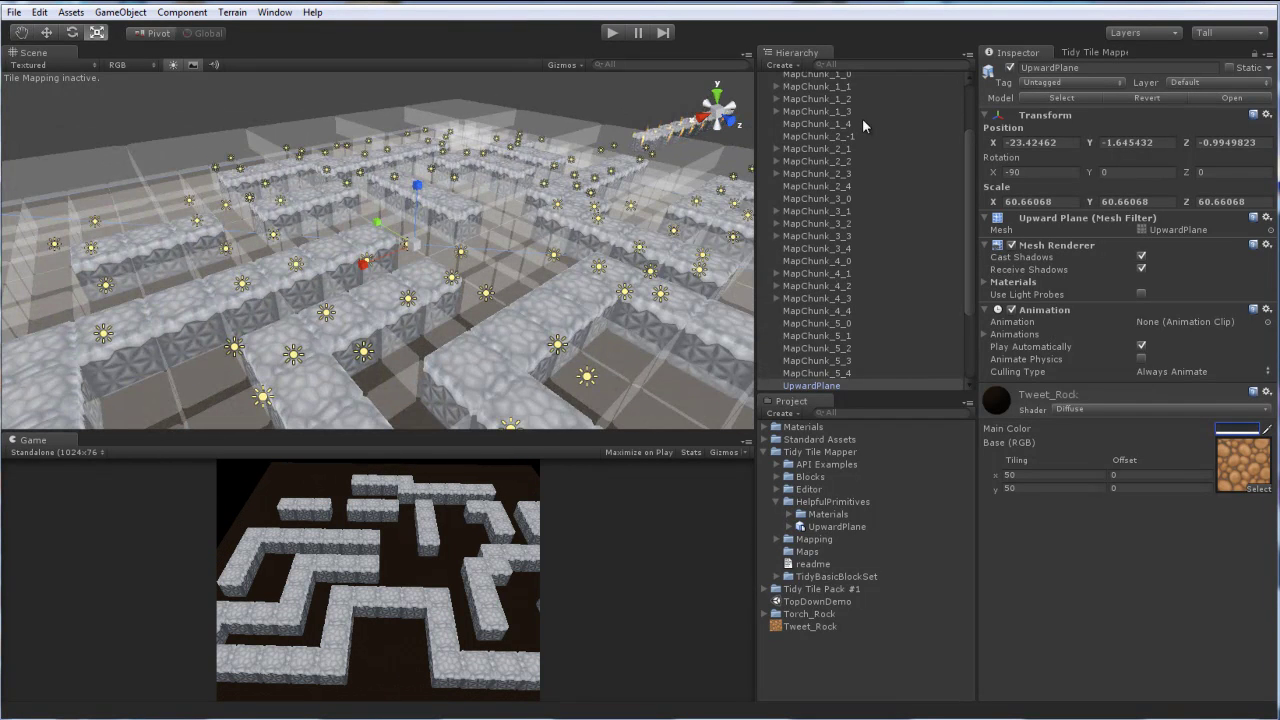
Collapse the Dungeon hierarchy and align the Main Camera with the close, low-angle scene view across the walls
scroll(862, 118, up, 5)
click(764, 80)
click(795, 91)
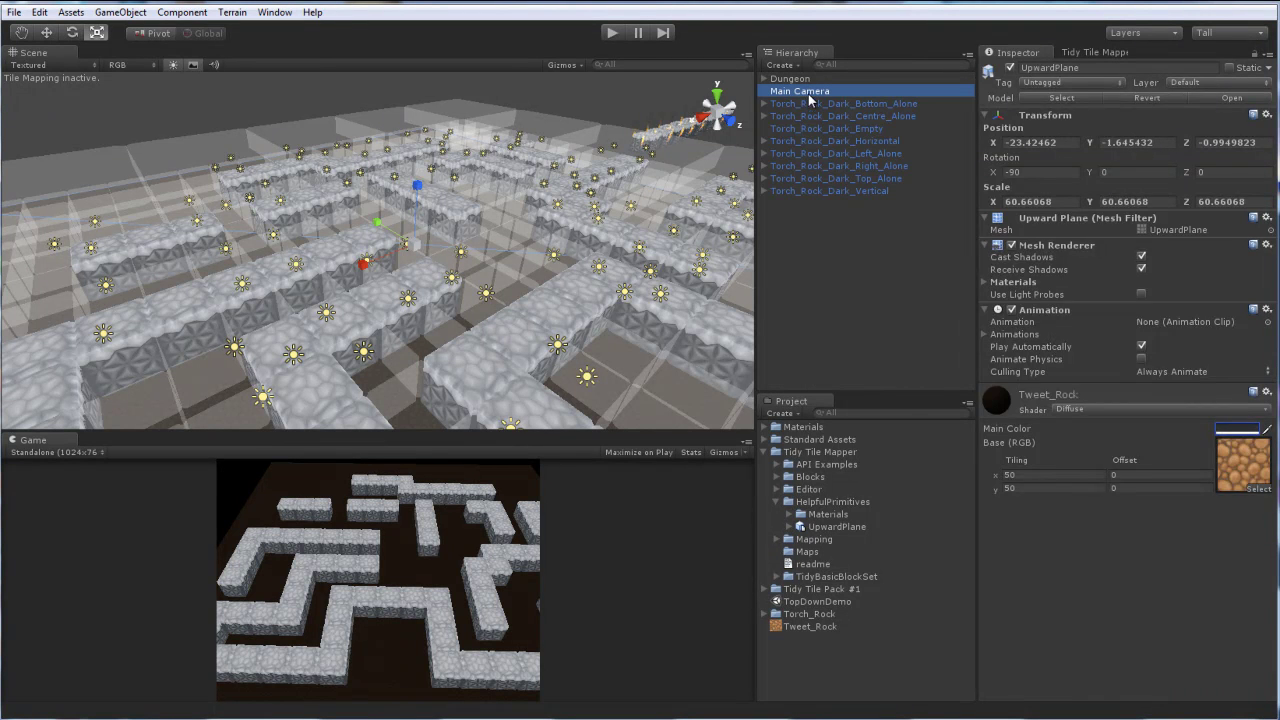
click(120, 12)
click(178, 190)
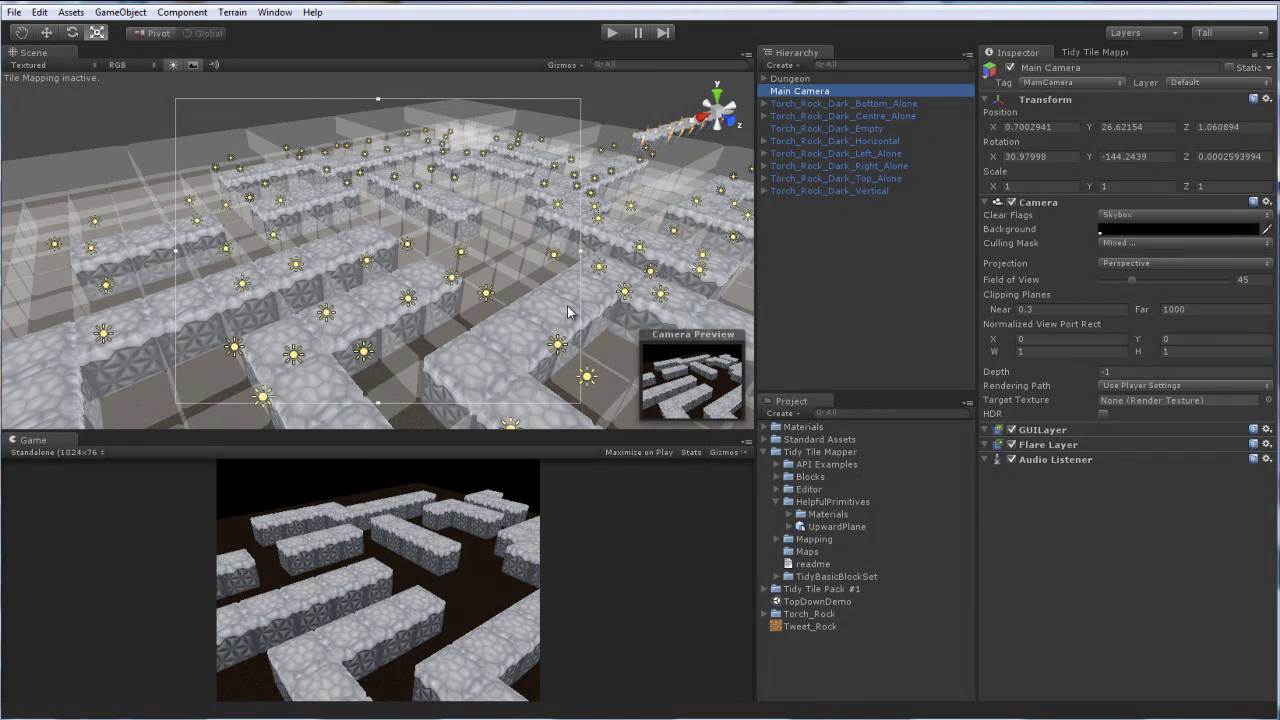
Enable Maximize on Play for the game view and run the scene
click(624, 452)
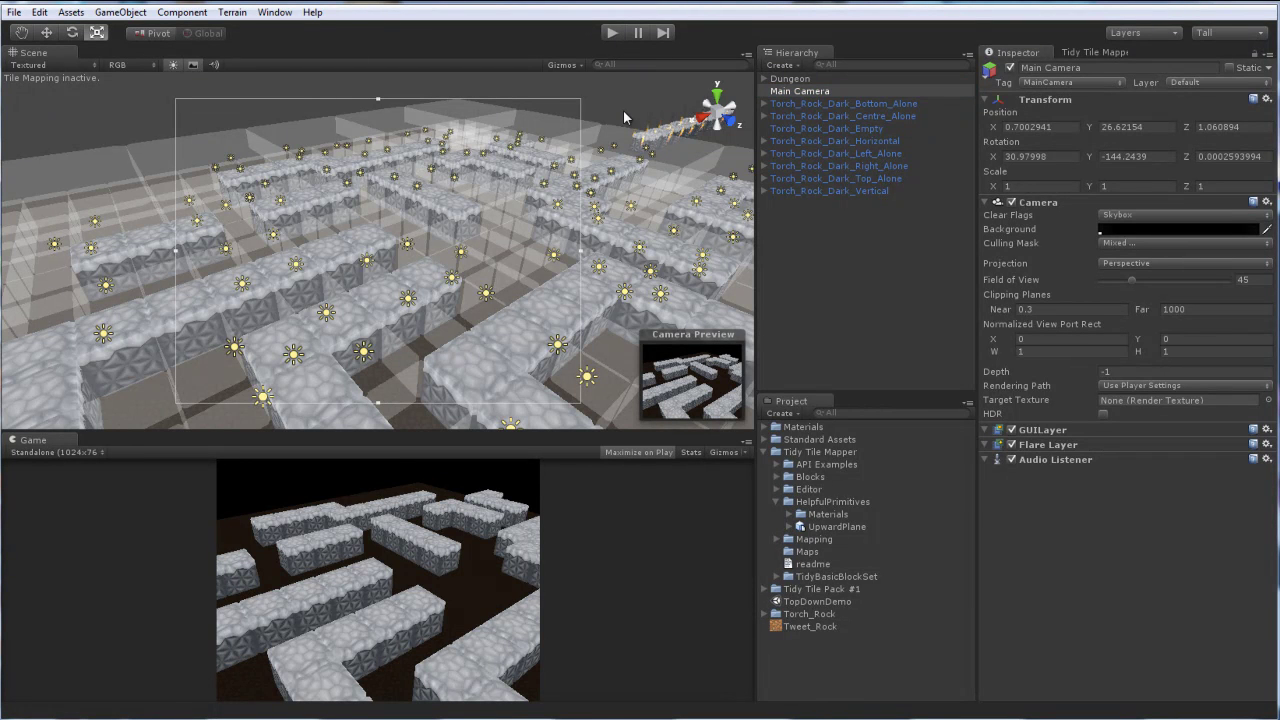
click(613, 32)
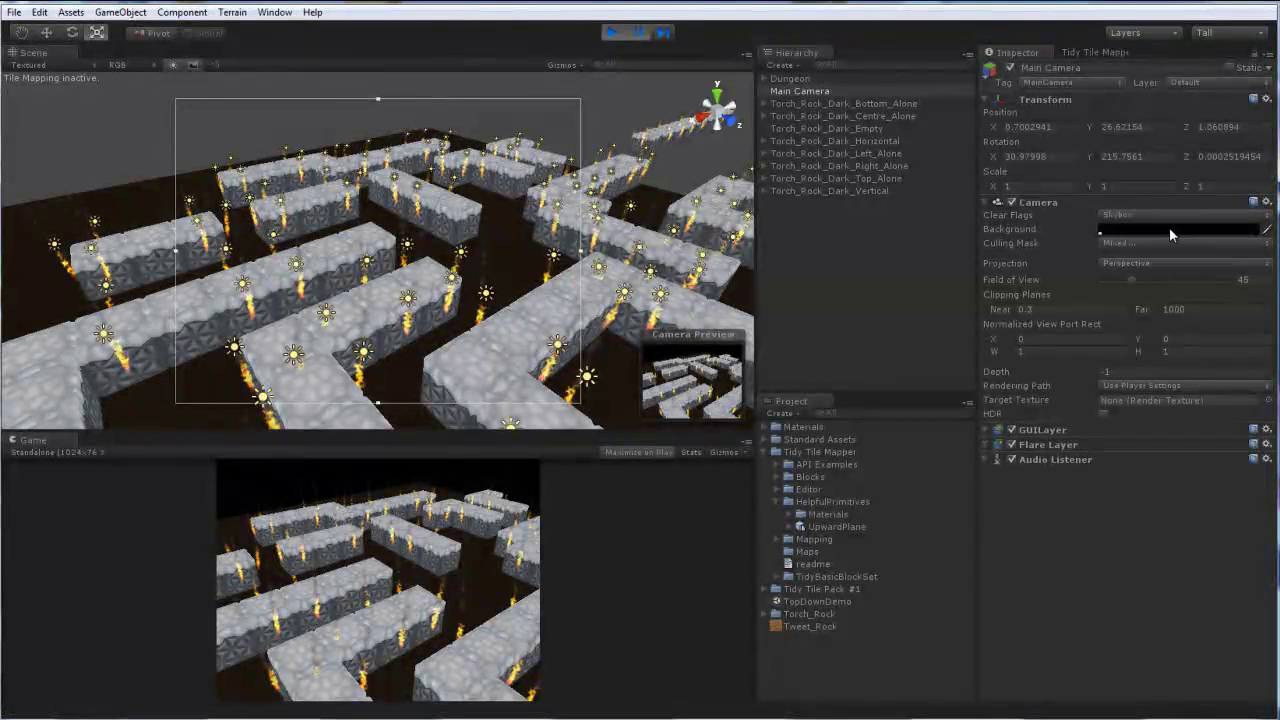
Set the Main Camera's background to a dark red, RGB 36, 8, 8, while the scene is running
click(1169, 227)
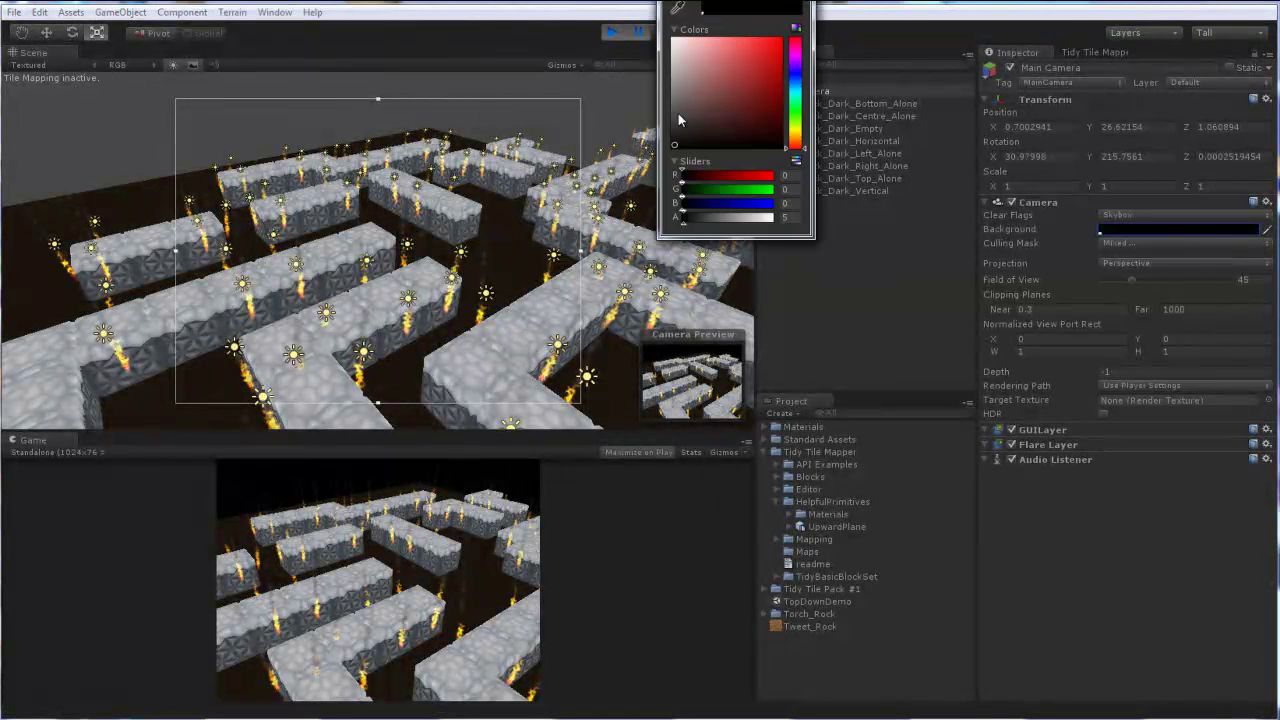
drag(714, 147, 754, 135)
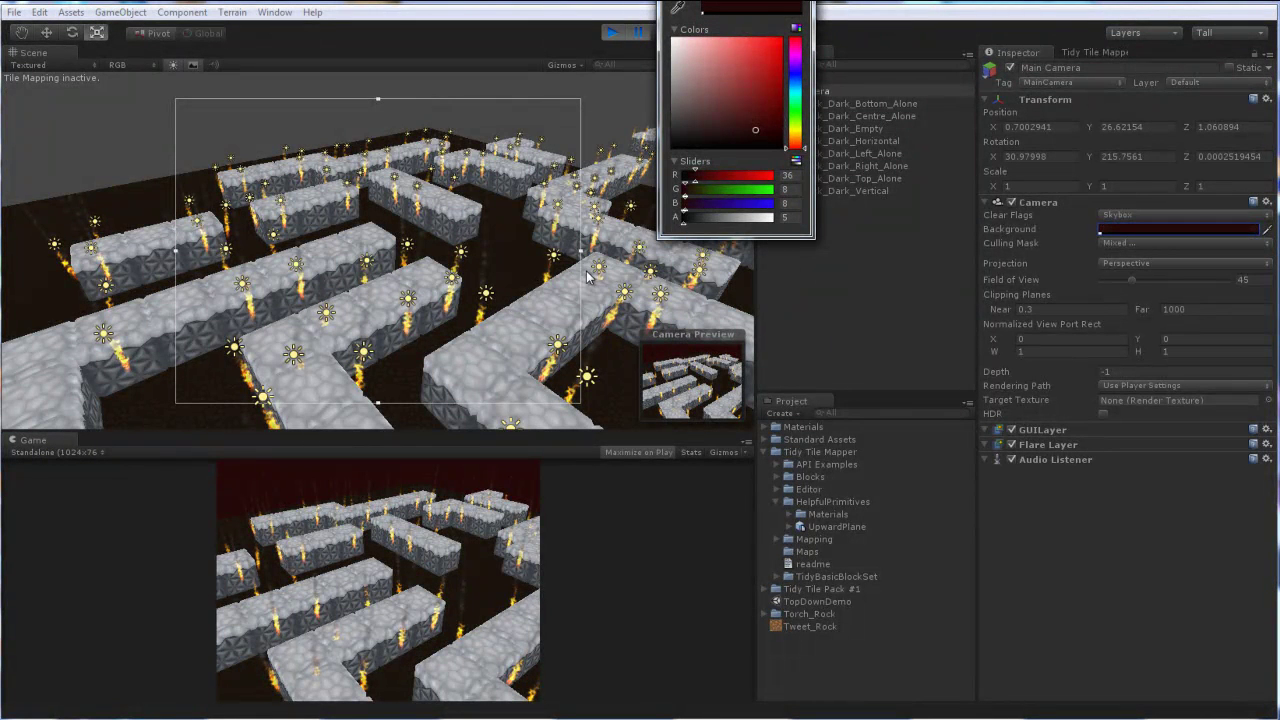
click(539, 268)
Examine the torches along the dungeon walls from several directions in the running scene
right_drag(493, 190, 493, 222)
scroll(493, 242, down, 5)
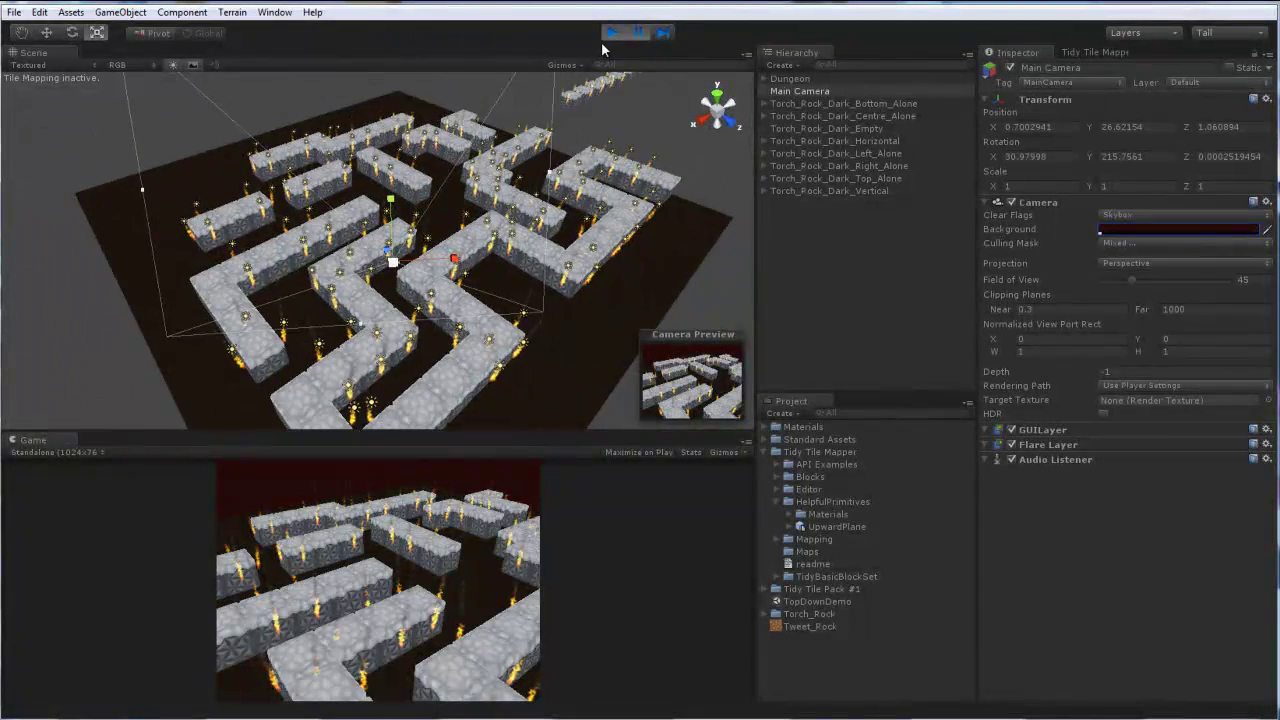
alt+drag(644, 200, 1279, 196)
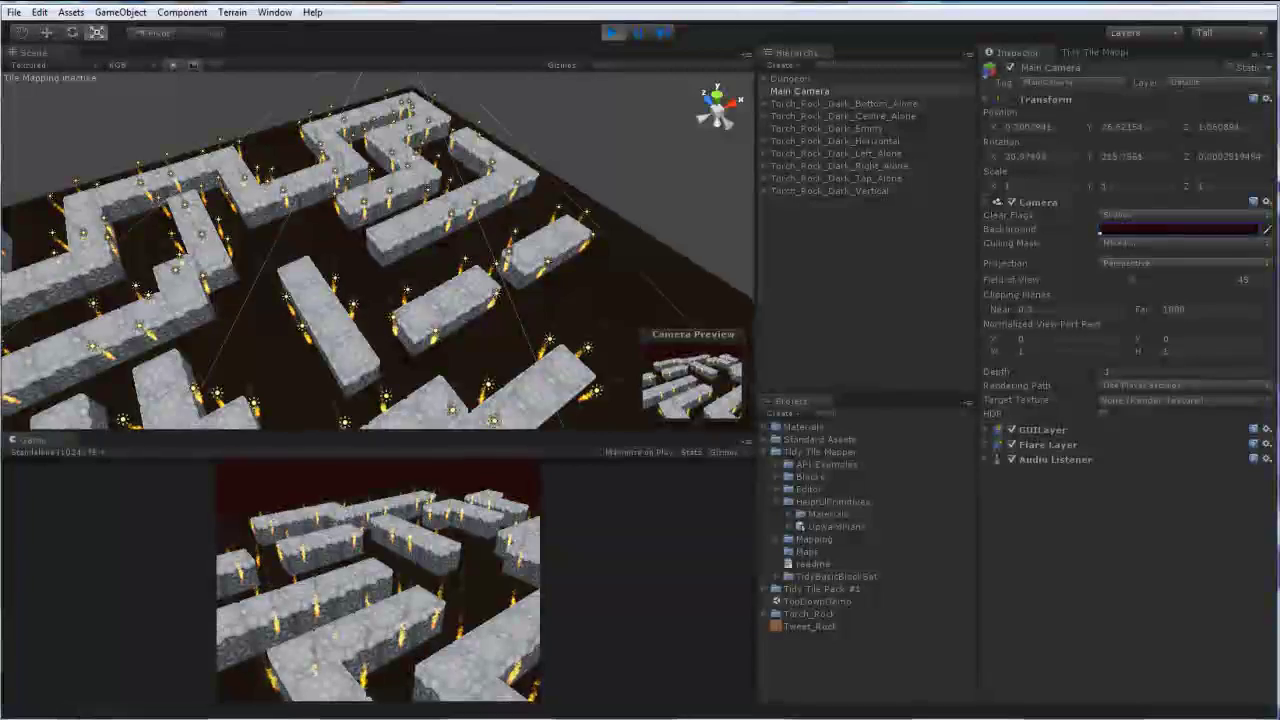
alt+drag(230, 250, 700, 268)
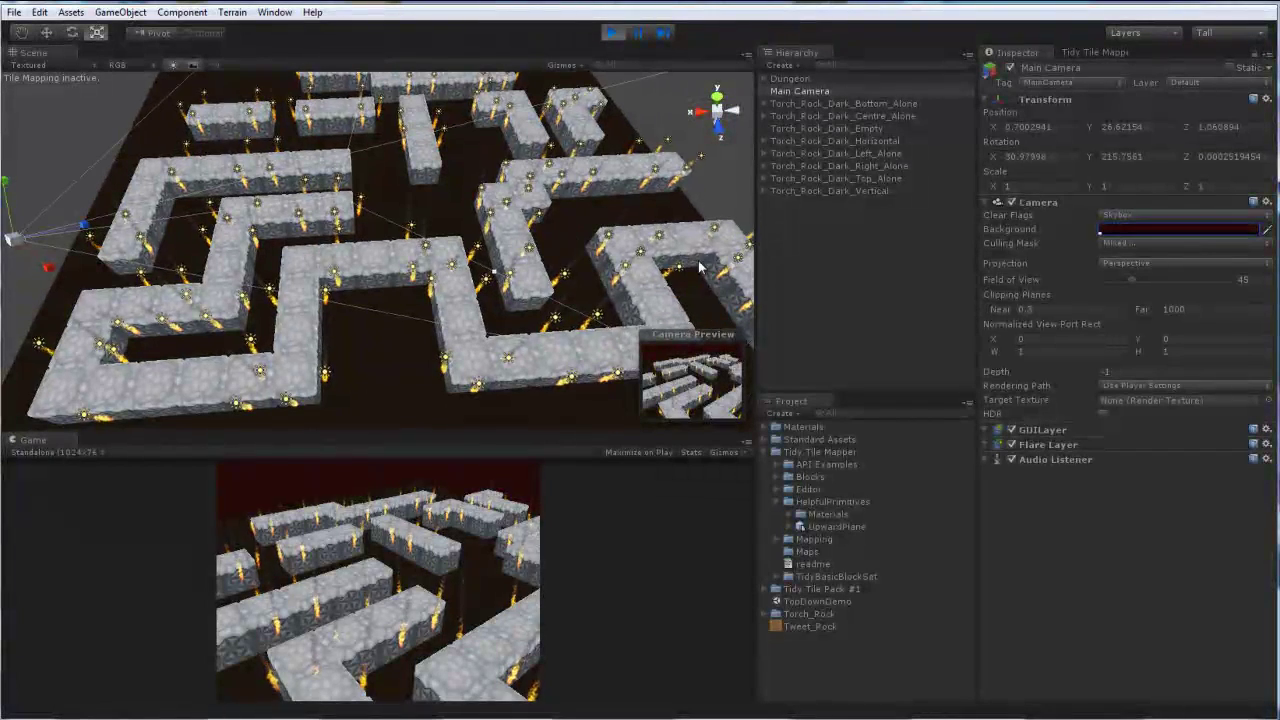